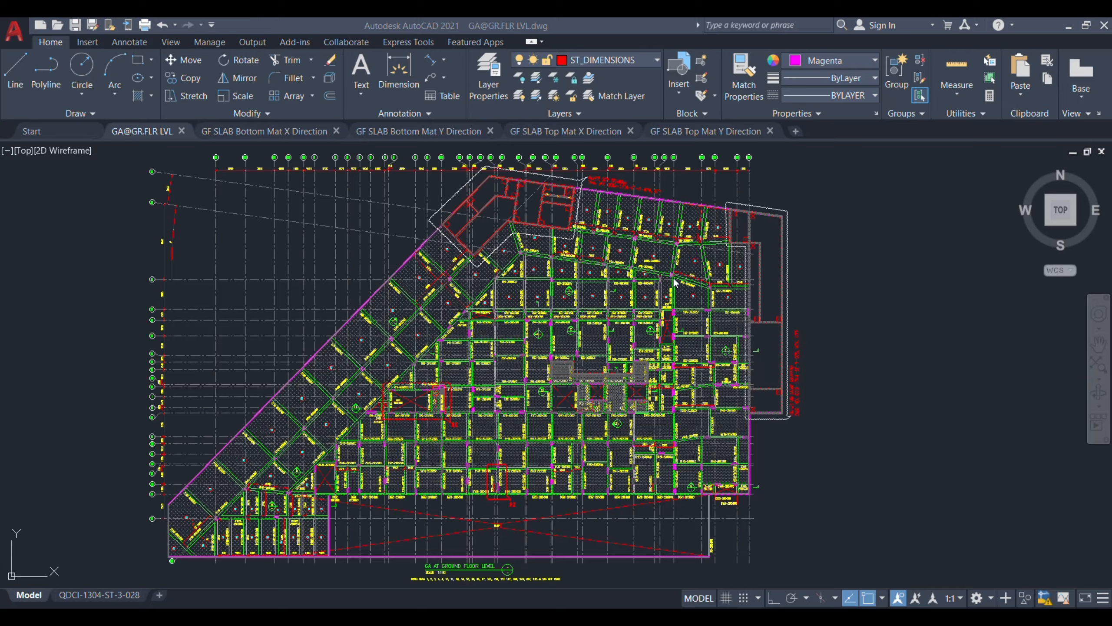
Look over the ground floor general arrangement plan and its beam layout
{"action": "scroll", "coordinate": [674, 282], "scroll_direction": "up", "scroll_amount": 5}
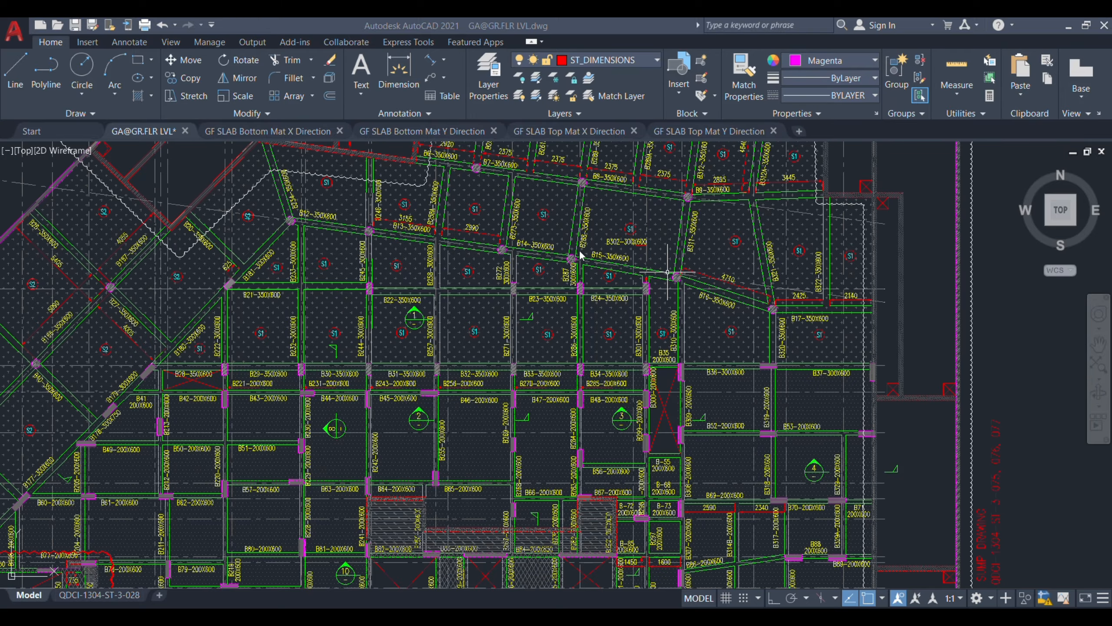
{"action": "scroll", "coordinate": [484, 313], "scroll_direction": "down", "scroll_amount": 8}
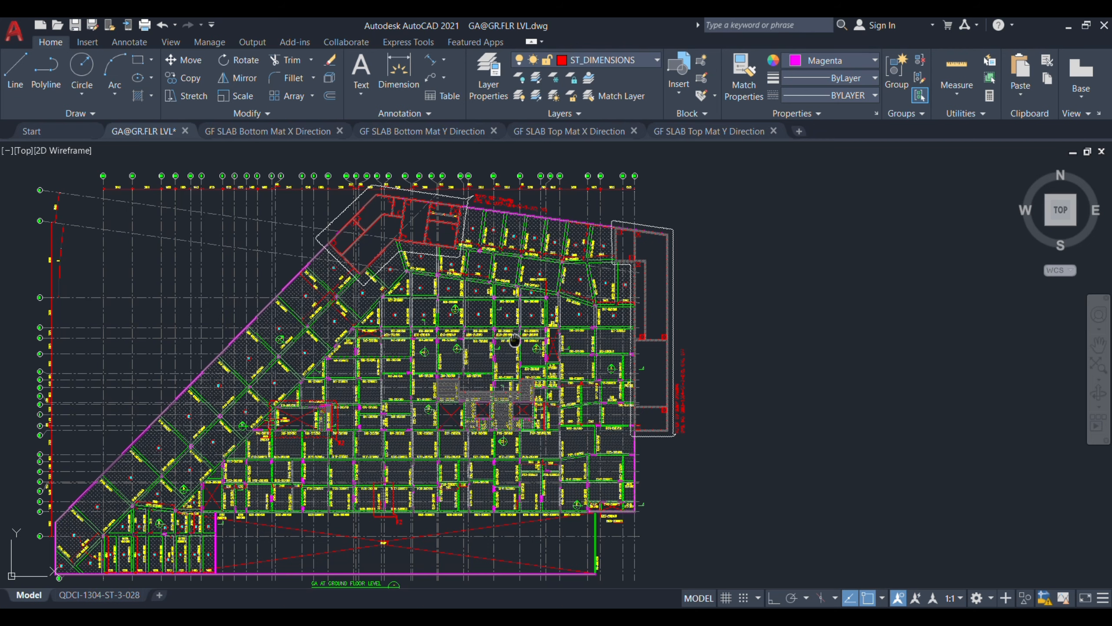
{"action": "middle_click_drag", "start_coordinate": [484, 313], "coordinate": [600, 280]}
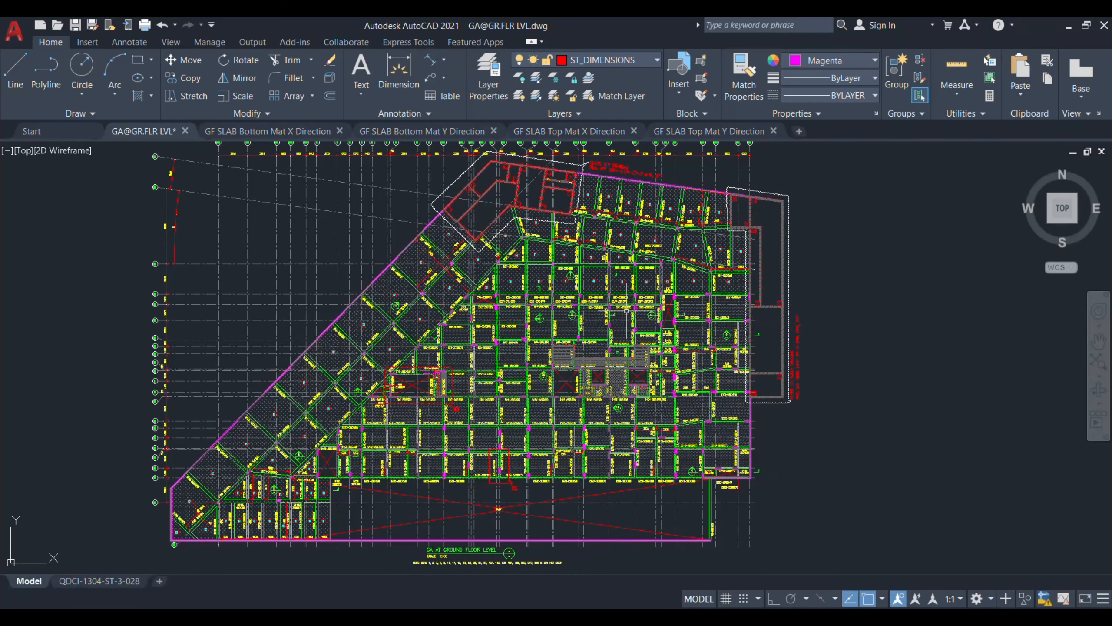
{"action": "mouse_move", "coordinate": [626, 311]}
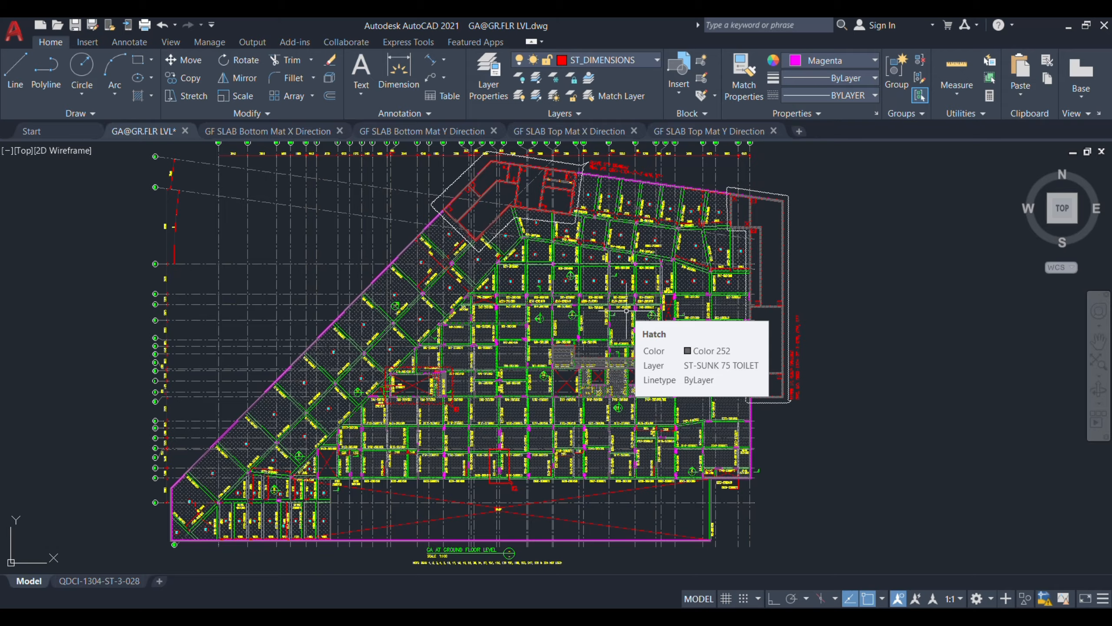
{"action": "mouse_move", "coordinate": [622, 616]}
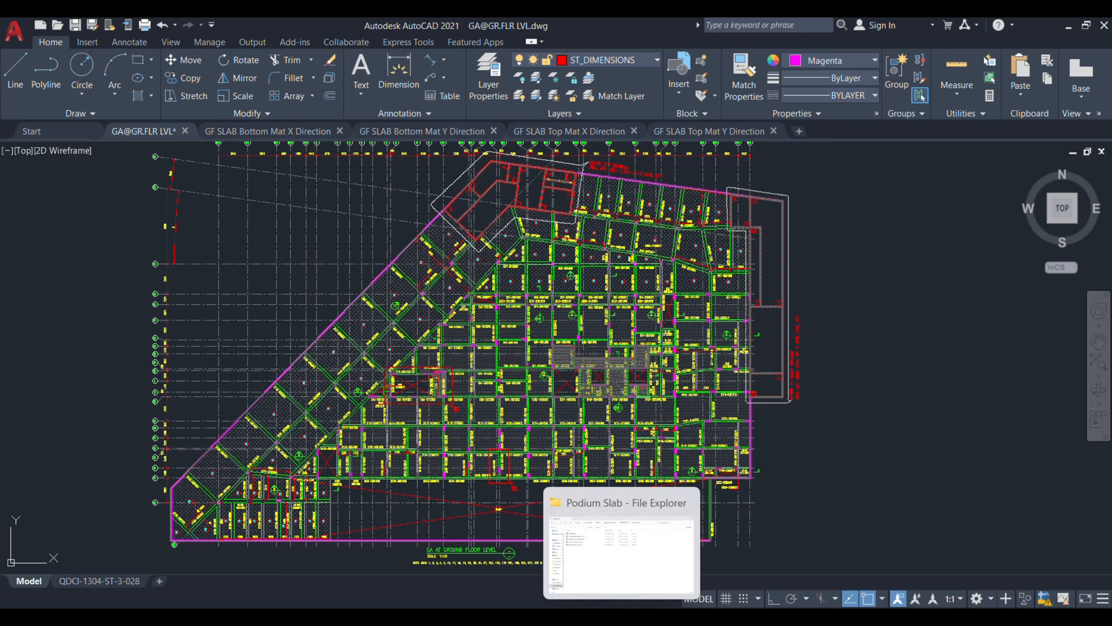
{"action": "left_click", "coordinate": [613, 577]}
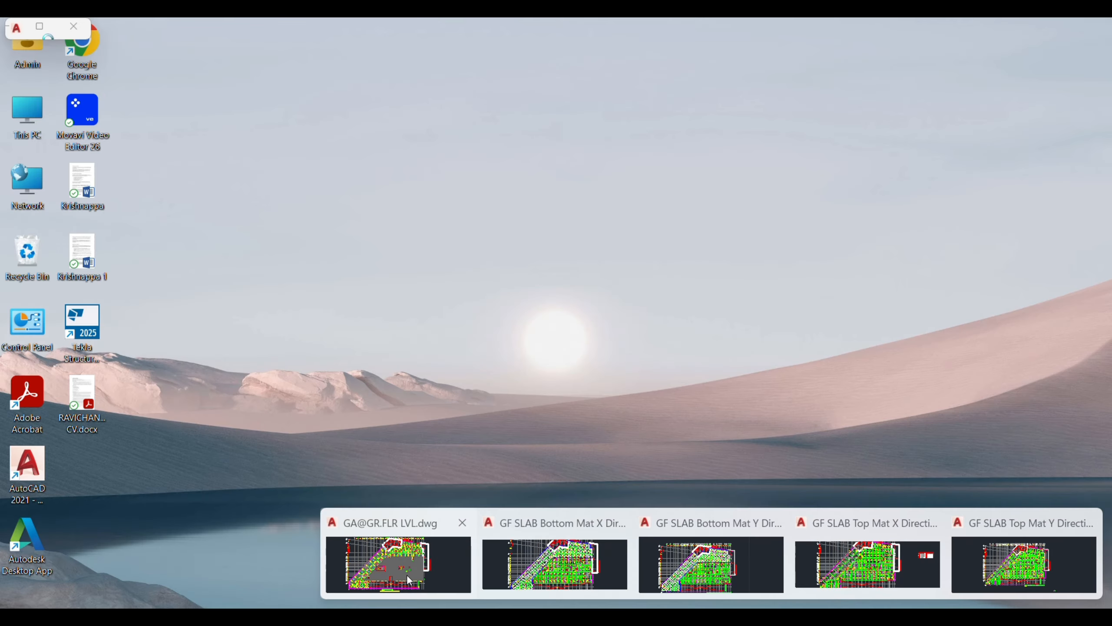
{"action": "left_click", "coordinate": [413, 587]}
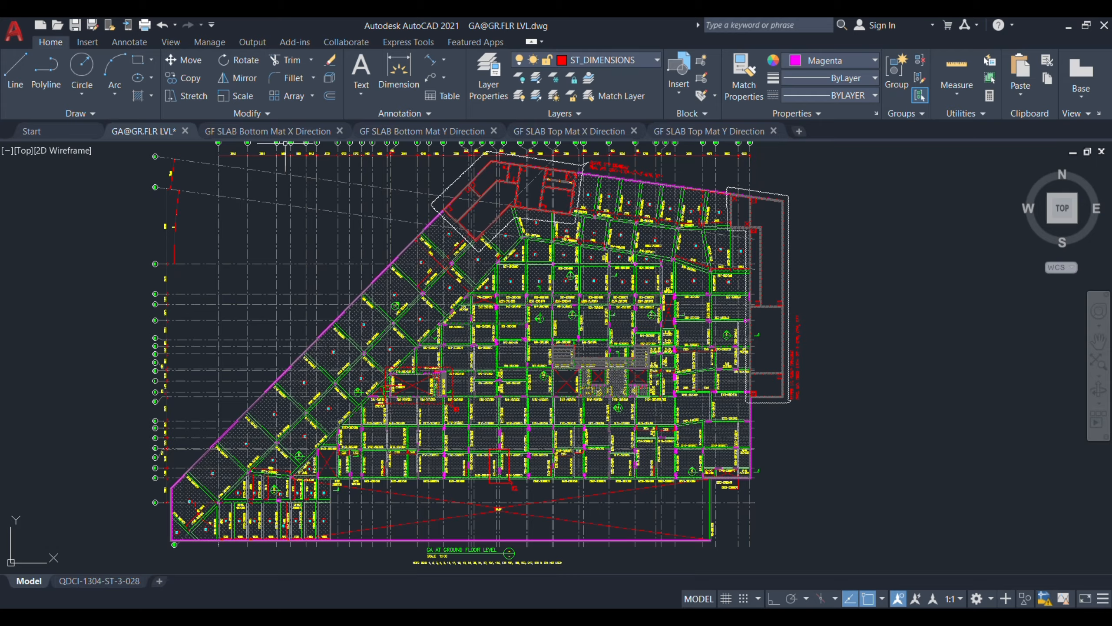
In the GF SLAB Bottom Mat X Direction drawing, remove the white pattern hatch covering the diagonal wing and upper slab panels
{"action": "left_click", "coordinate": [276, 132]}
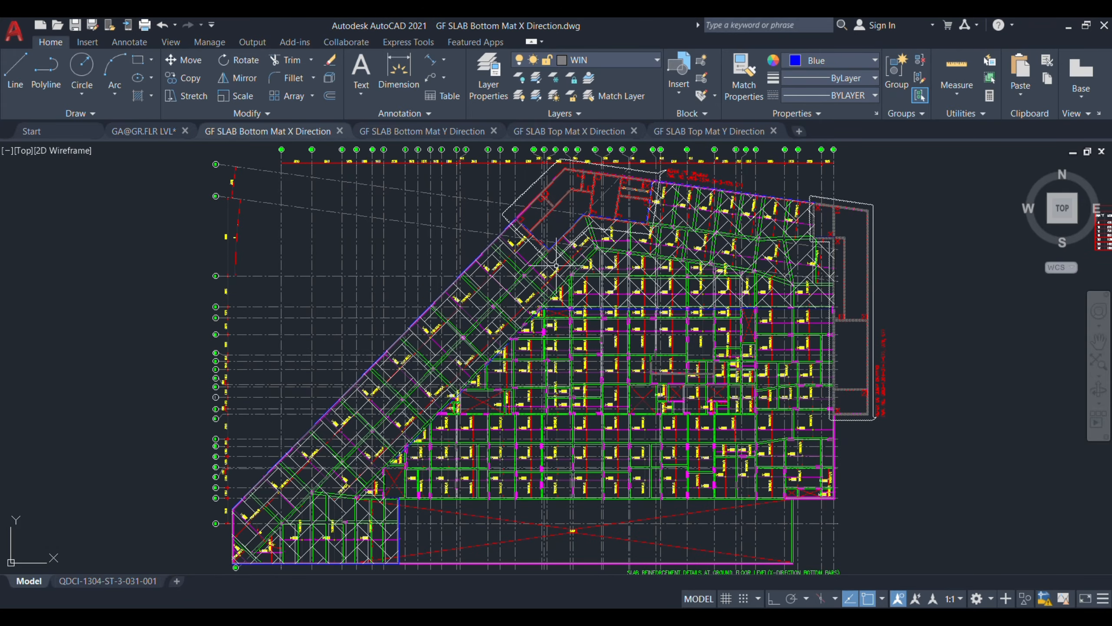
{"action": "middle_click_drag", "start_coordinate": [528, 254], "coordinate": [441, 244]}
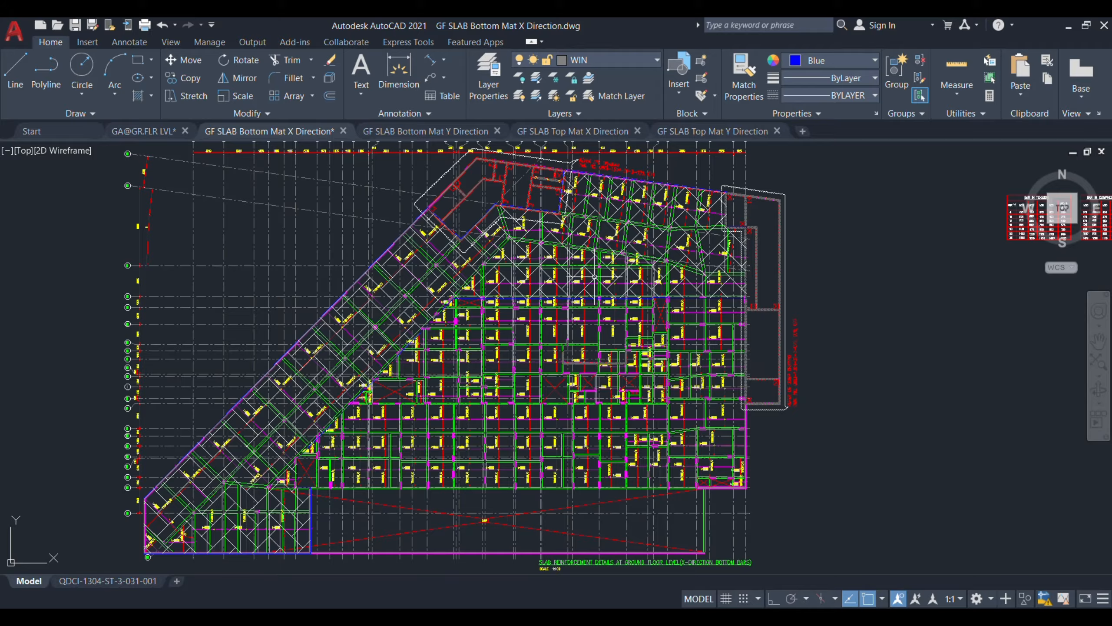
{"action": "left_click", "coordinate": [589, 275]}
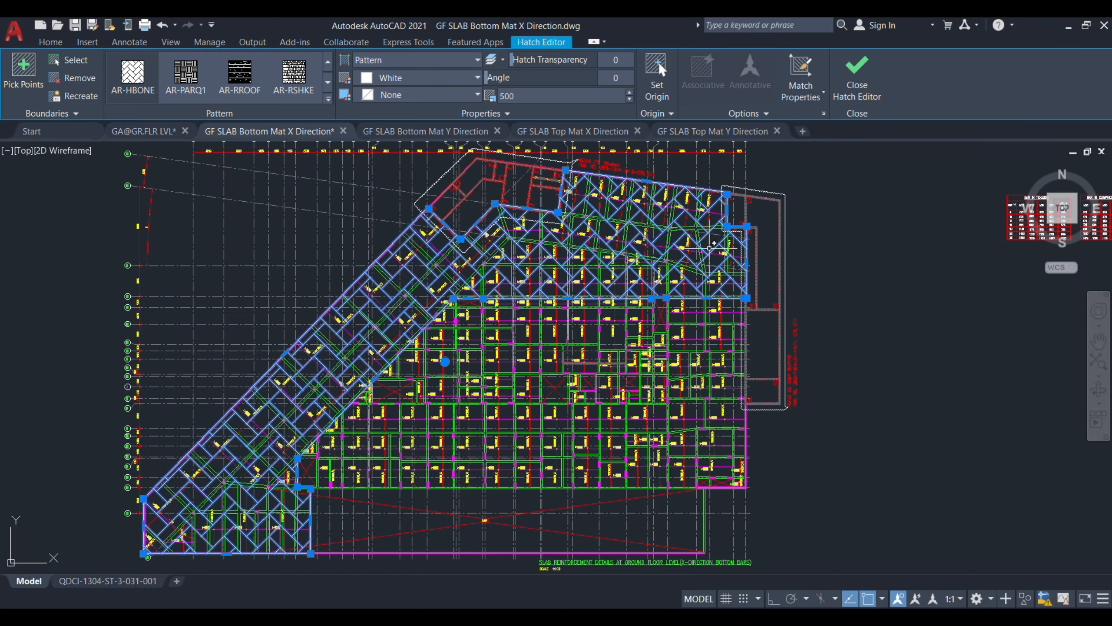
{"action": "scroll", "coordinate": [722, 241], "scroll_direction": "up", "scroll_amount": 4}
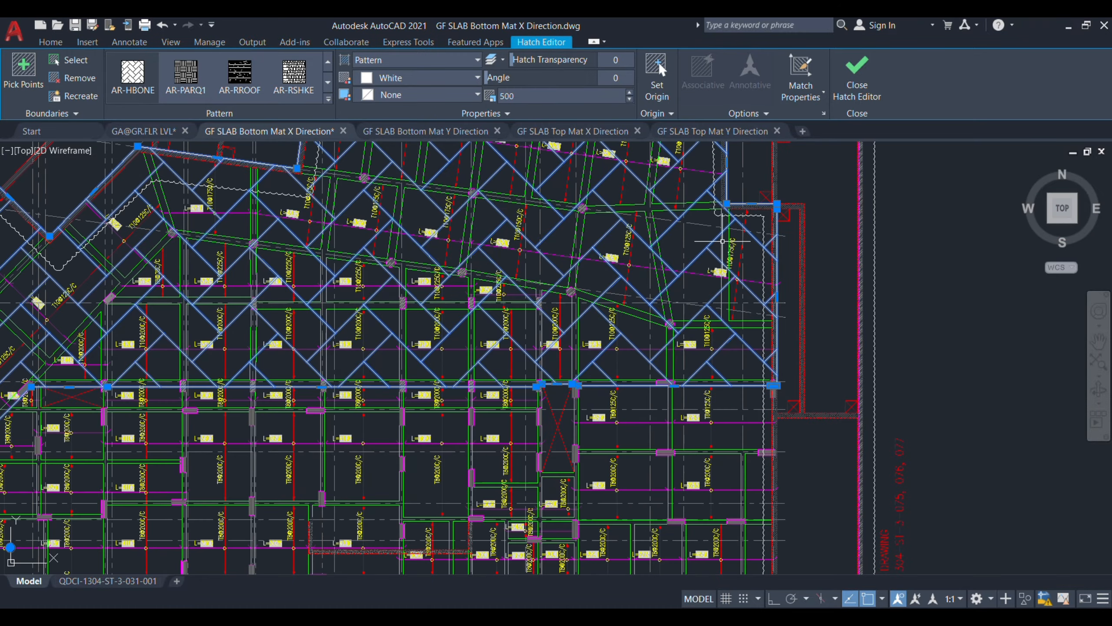
{"action": "scroll", "coordinate": [681, 291], "scroll_direction": "down", "scroll_amount": 3}
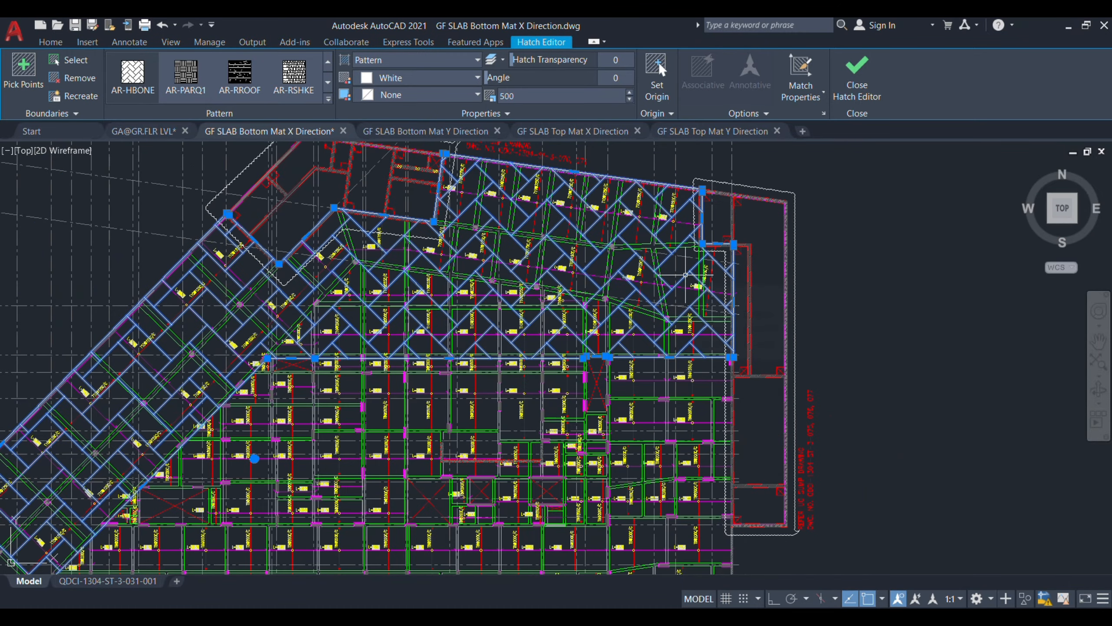
{"action": "key", "text": "Escape"}
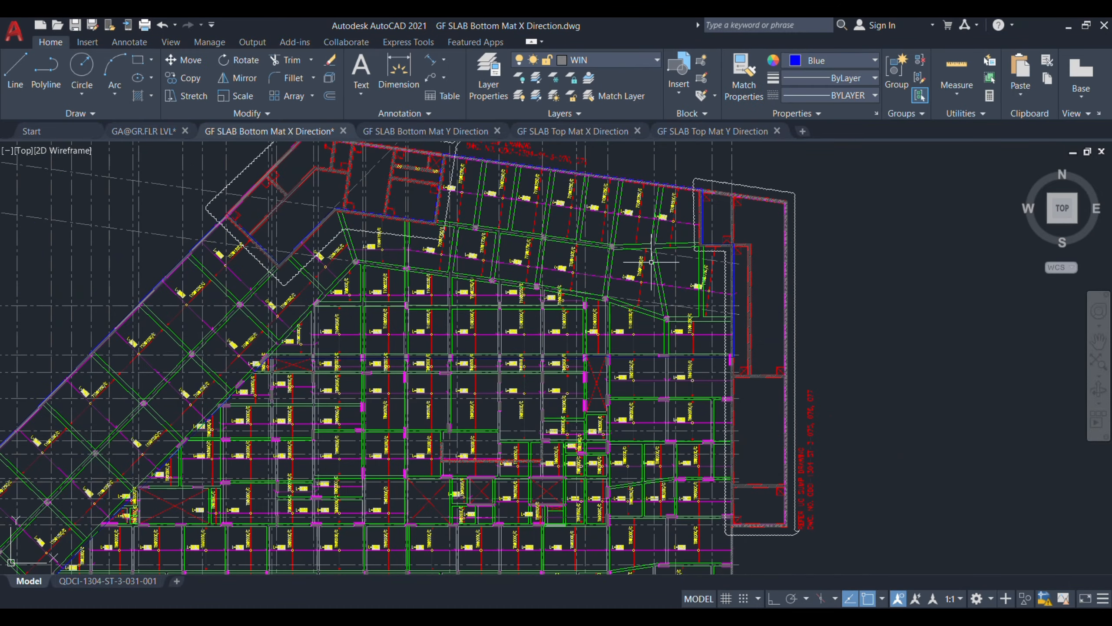
Examine the X-direction bottom bars in the upper slab panels and read the drawing title below the plan
{"action": "scroll", "coordinate": [621, 208], "scroll_direction": "up", "scroll_amount": 5}
{"action": "middle_click_drag", "start_coordinate": [567, 218], "coordinate": [671, 378]}
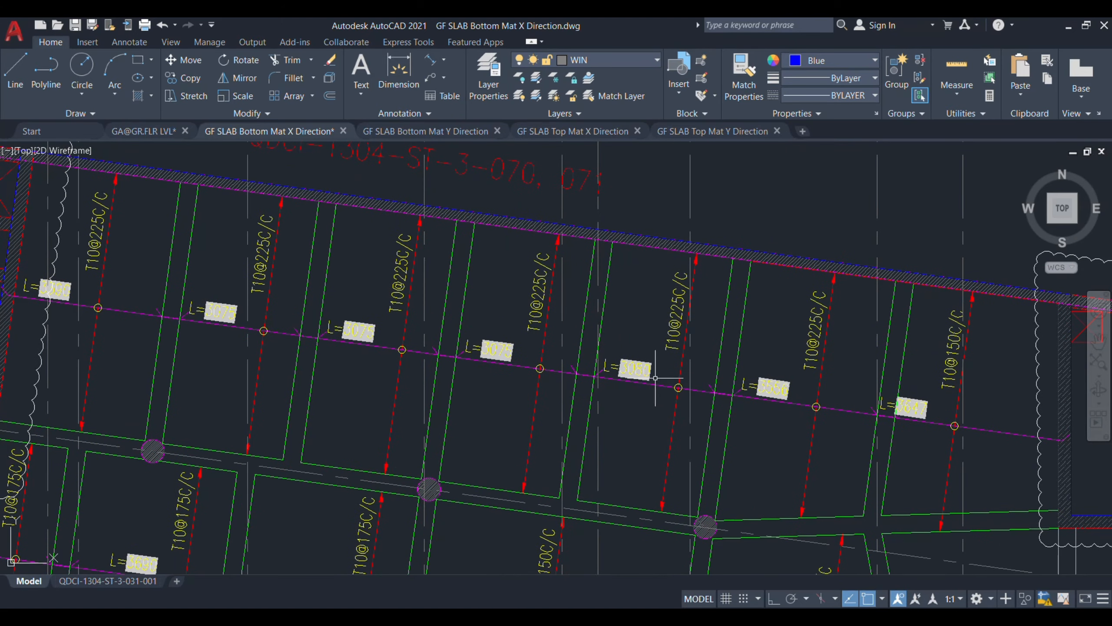
{"action": "middle_click_drag", "start_coordinate": [327, 384], "coordinate": [364, 375]}
{"action": "scroll", "coordinate": [512, 468], "scroll_direction": "down", "scroll_amount": 8}
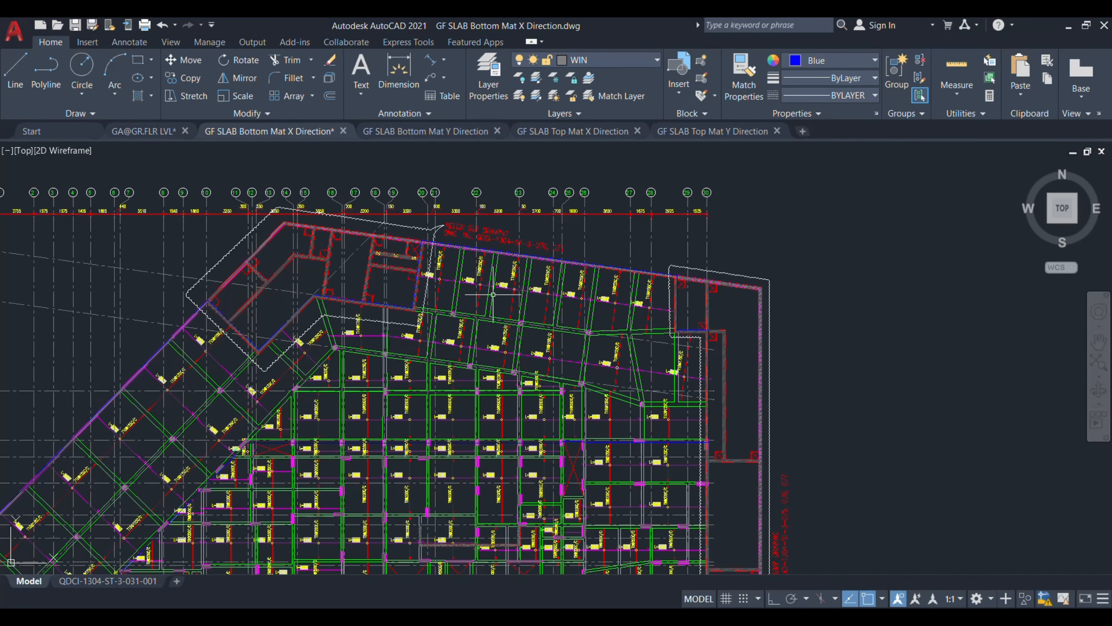
{"action": "scroll", "coordinate": [512, 468], "scroll_direction": "up", "scroll_amount": 6}
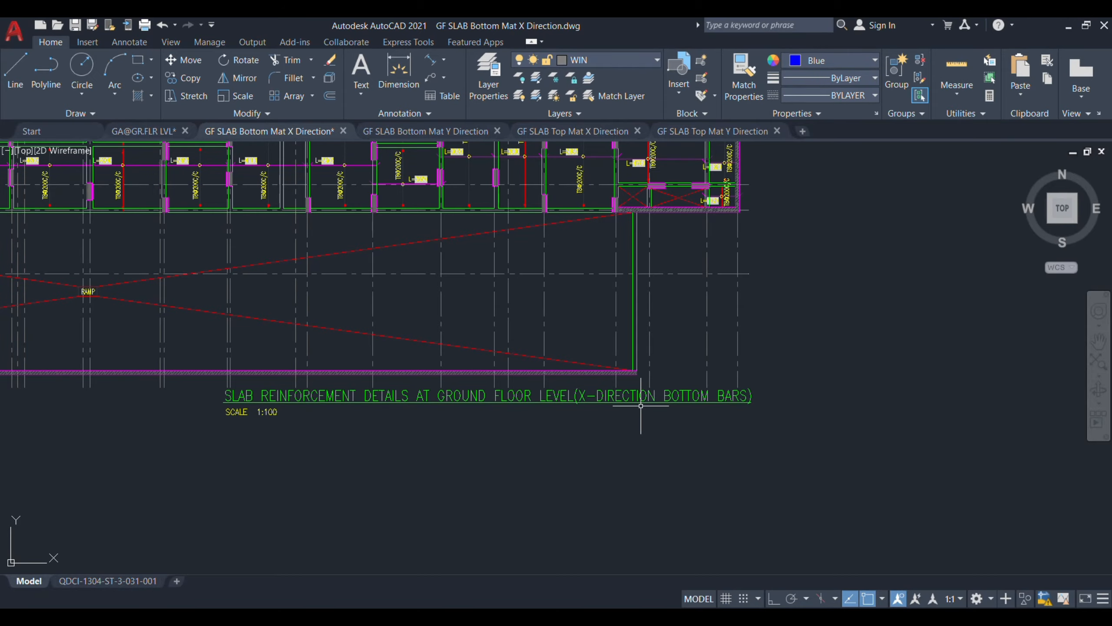
{"action": "scroll", "coordinate": [641, 405], "scroll_direction": "down", "scroll_amount": 7}
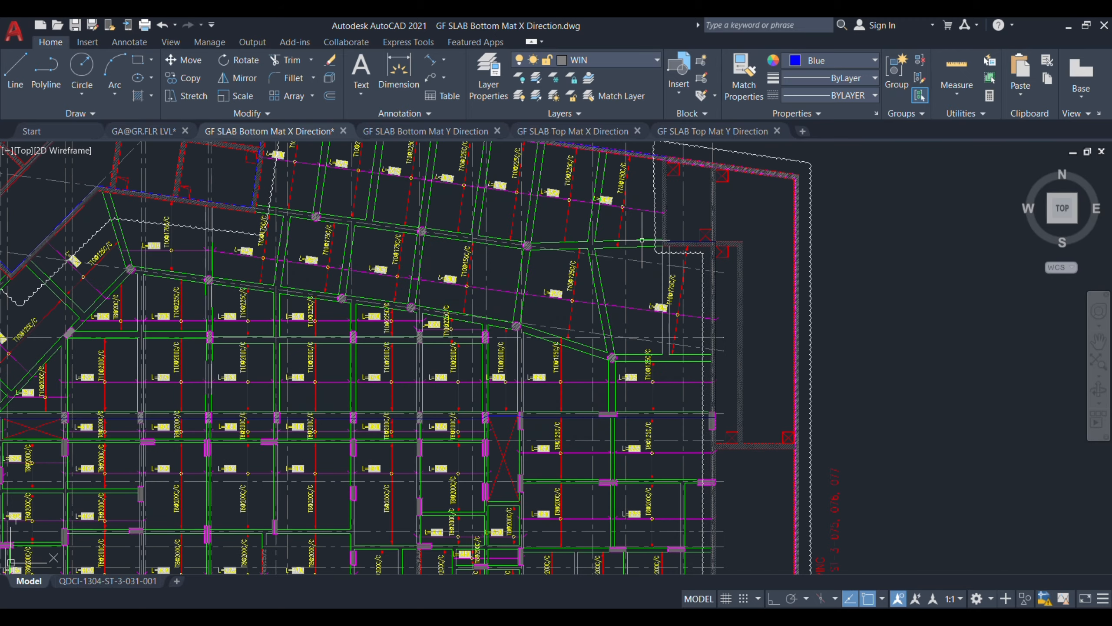
Examine the bar spacing and length labels of the X-direction bottom bars along the sloping upper edge strip
{"action": "scroll", "coordinate": [654, 245], "scroll_direction": "up", "scroll_amount": 8}
{"action": "middle_click_drag", "start_coordinate": [491, 324], "coordinate": [579, 447]}
{"action": "middle_click_drag", "start_coordinate": [440, 275], "coordinate": [471, 310]}
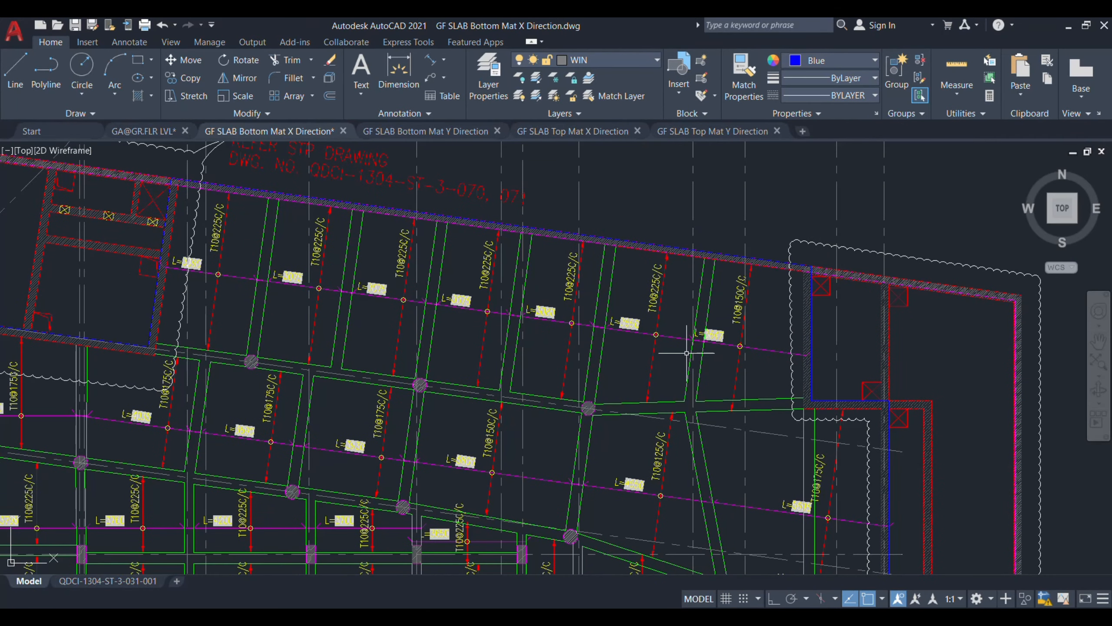
{"action": "scroll", "coordinate": [217, 336], "scroll_direction": "up", "scroll_amount": 4}
{"action": "scroll", "coordinate": [217, 335], "scroll_direction": "down", "scroll_amount": 3}
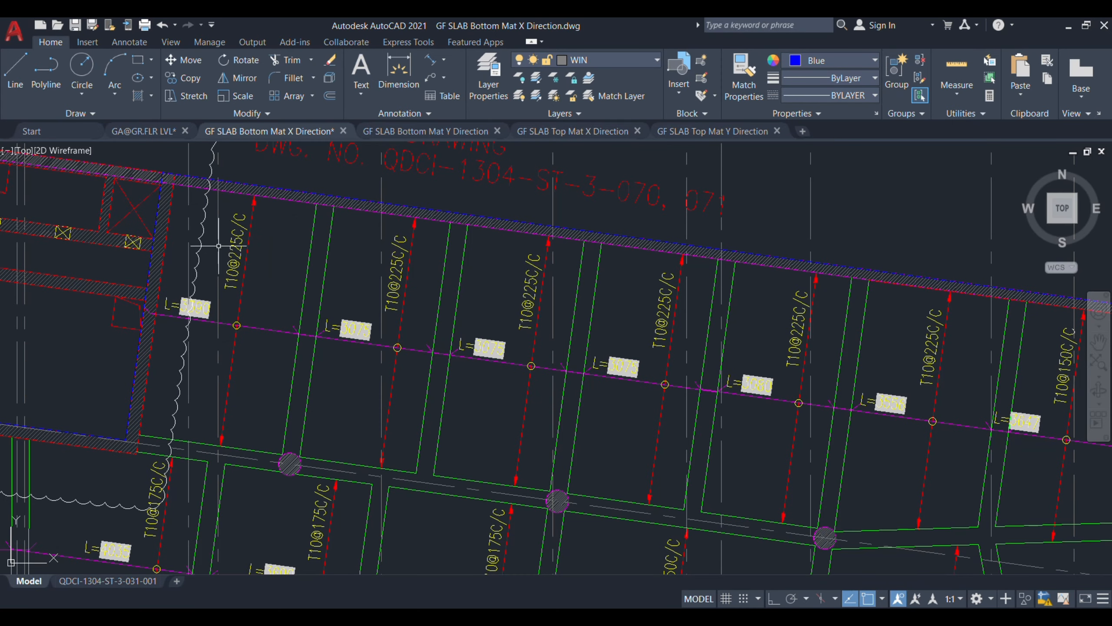
{"action": "scroll", "coordinate": [370, 259], "scroll_direction": "up", "scroll_amount": 2}
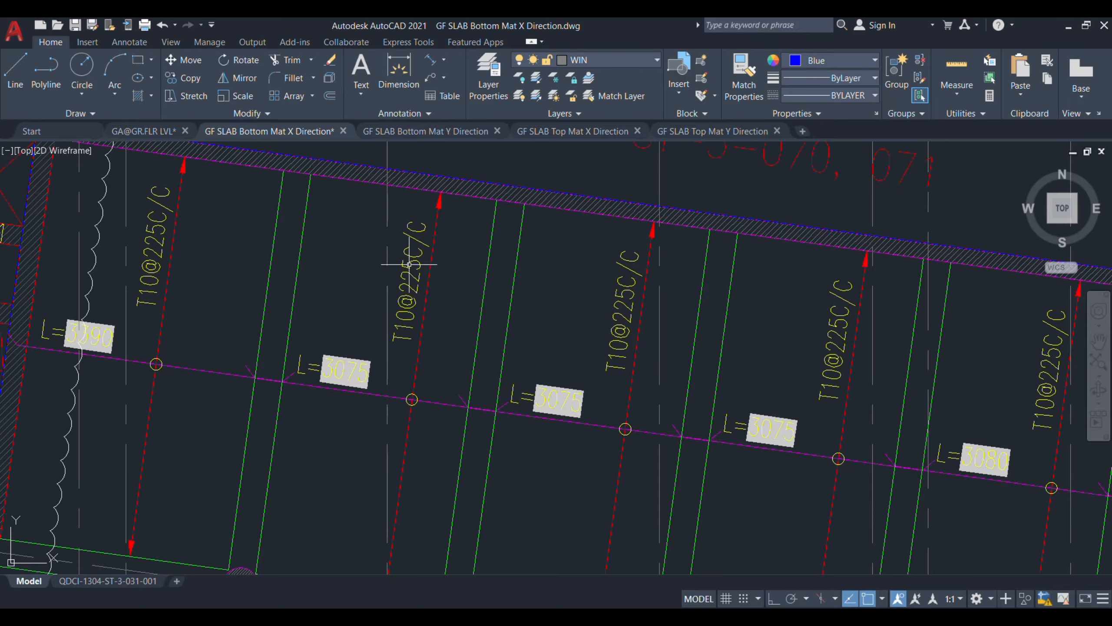
{"action": "scroll", "coordinate": [464, 359], "scroll_direction": "down", "scroll_amount": 5}
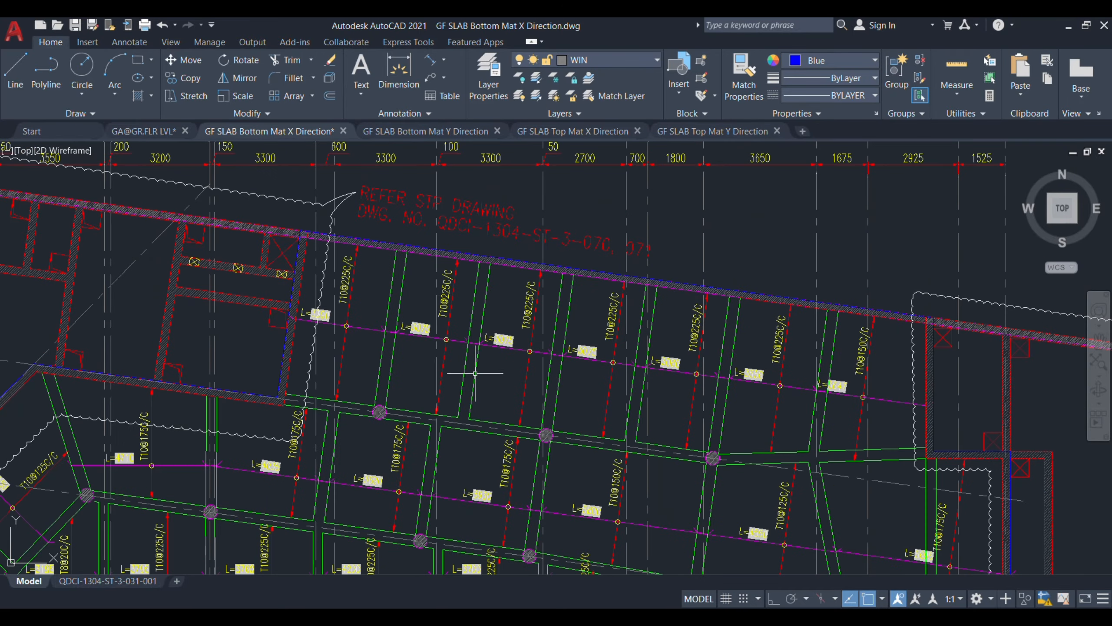
Examine the X-direction bottom reinforcement in the second row of panels, the inner panels and the diagonal wing
{"action": "scroll", "coordinate": [460, 359], "scroll_direction": "down", "scroll_amount": 3}
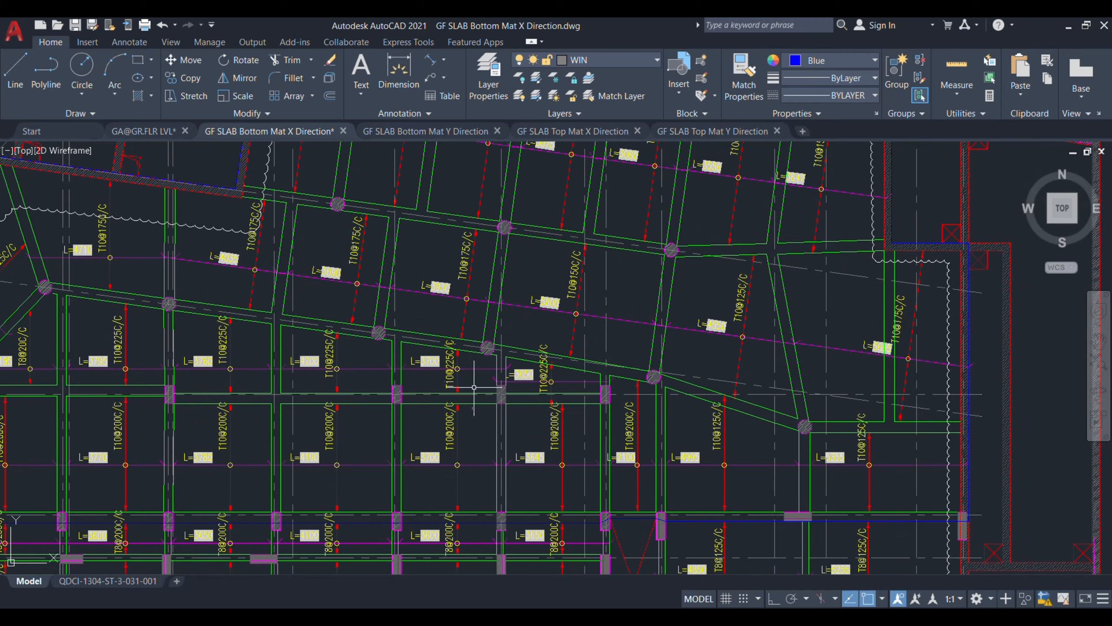
{"action": "scroll", "coordinate": [482, 376], "scroll_direction": "up", "scroll_amount": 3}
{"action": "scroll", "coordinate": [433, 375], "scroll_direction": "up", "scroll_amount": 2}
{"action": "middle_click_drag", "start_coordinate": [330, 422], "coordinate": [427, 384]}
{"action": "scroll", "coordinate": [657, 348], "scroll_direction": "down", "scroll_amount": 5}
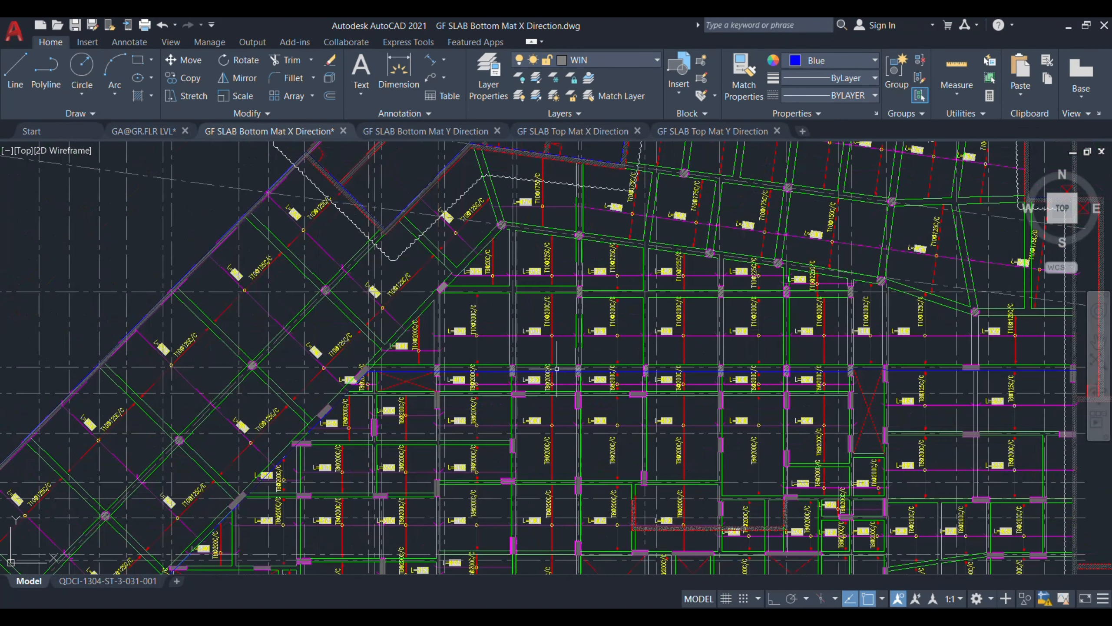
{"action": "scroll", "coordinate": [326, 347], "scroll_direction": "down", "scroll_amount": 2}
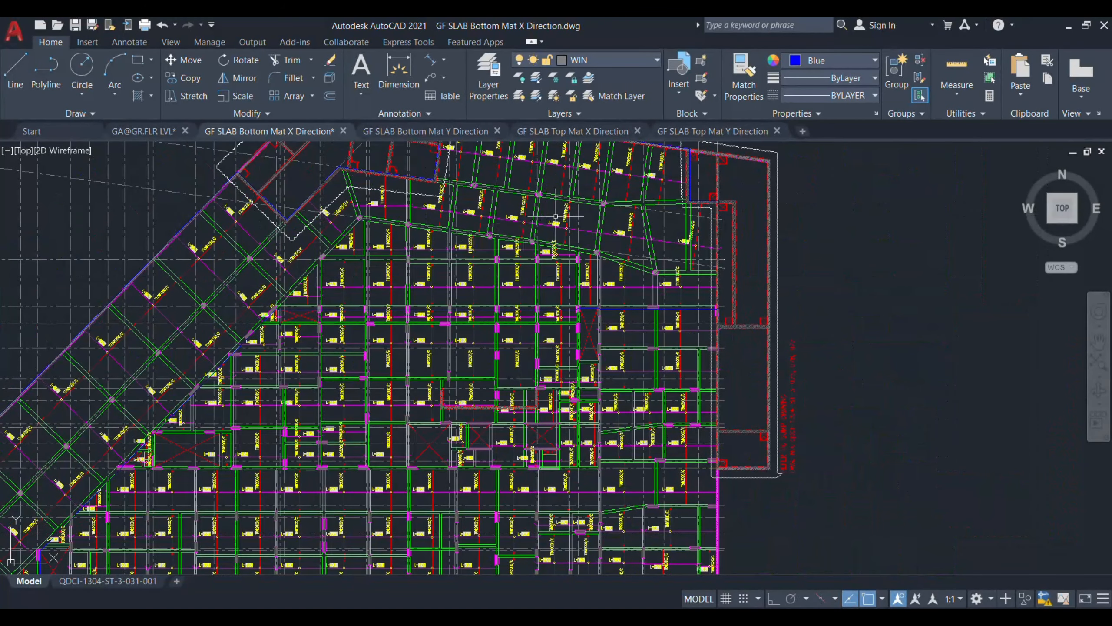
{"action": "middle_click_drag", "start_coordinate": [584, 215], "coordinate": [536, 317]}
{"action": "scroll", "coordinate": [537, 317], "scroll_direction": "up", "scroll_amount": 2}
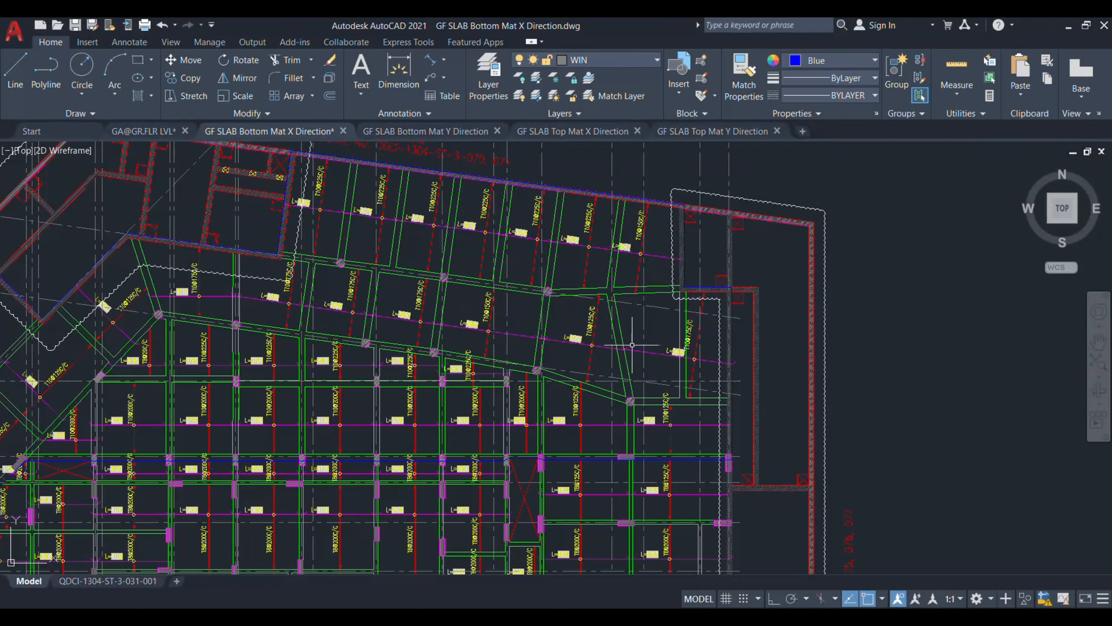
{"action": "scroll", "coordinate": [630, 348], "scroll_direction": "up", "scroll_amount": 2}
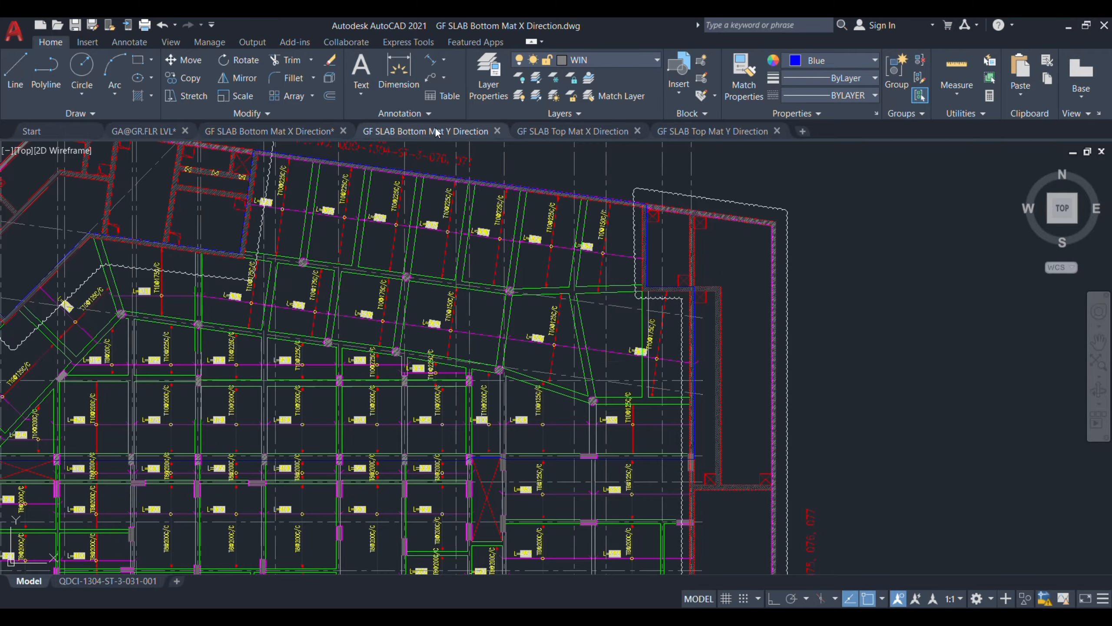
In the GF SLAB Bottom Mat Y Direction drawing, delete the white pattern hatch covering the diagonal wing and upper slab panels
{"action": "left_click", "coordinate": [425, 131]}
{"action": "scroll", "coordinate": [630, 233], "scroll_direction": "up", "scroll_amount": 8}
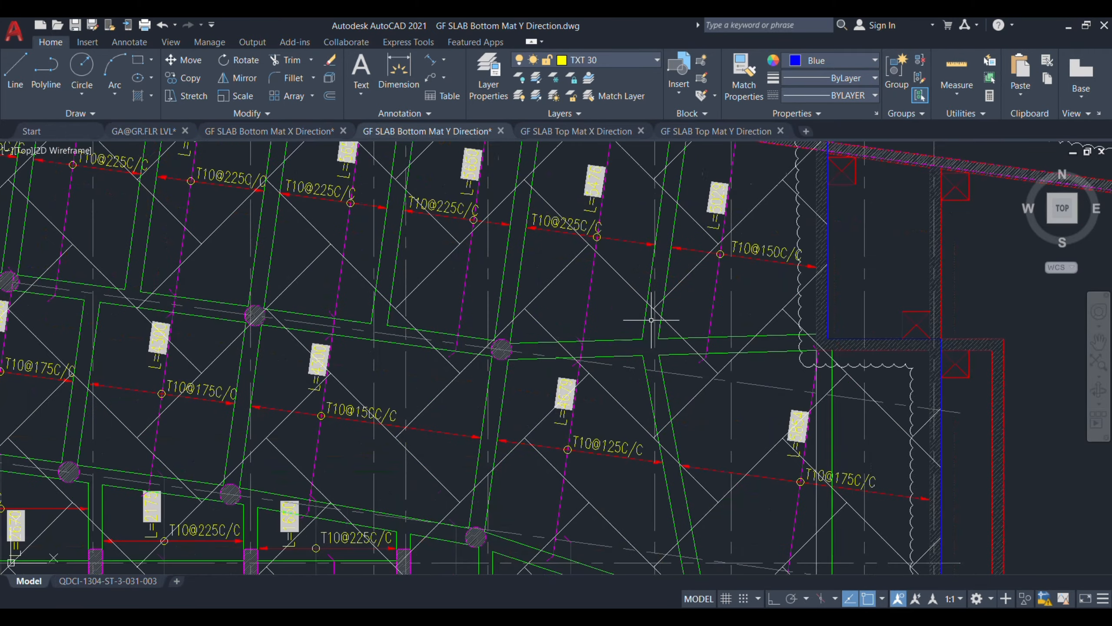
{"action": "scroll", "coordinate": [535, 373], "scroll_direction": "down", "scroll_amount": 10}
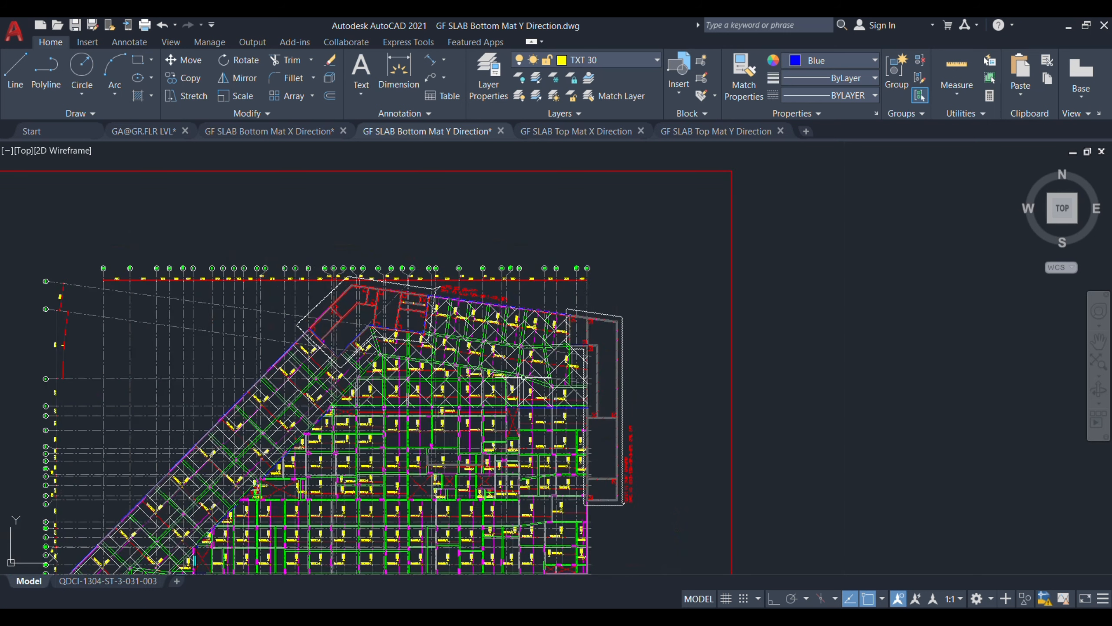
{"action": "left_click", "coordinate": [536, 373]}
{"action": "scroll", "coordinate": [621, 309], "scroll_direction": "down", "scroll_amount": 4}
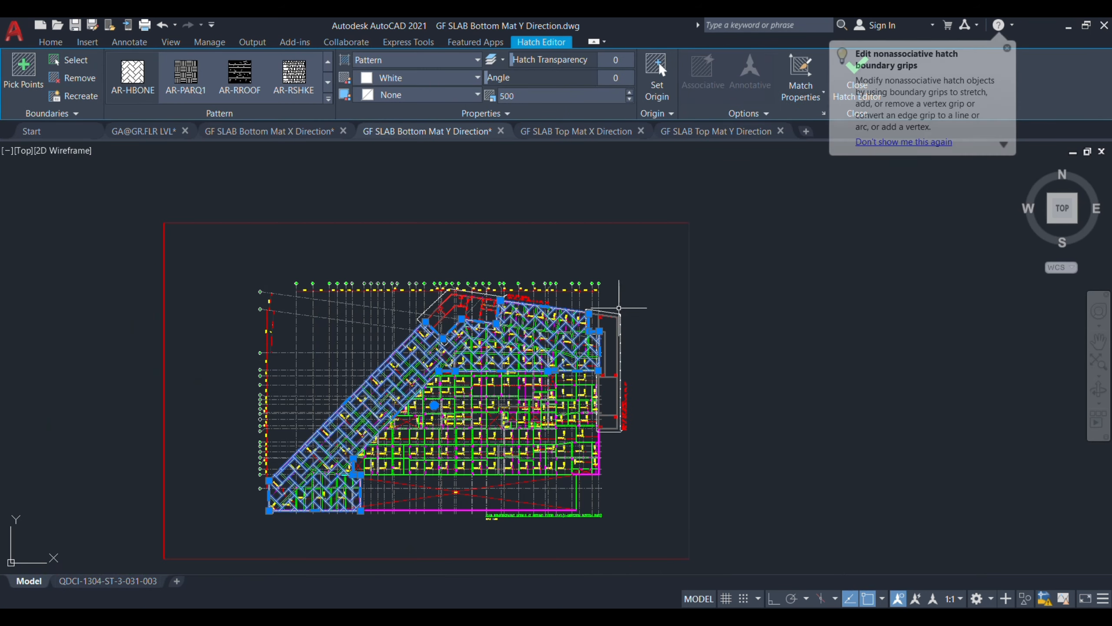
{"action": "scroll", "coordinate": [546, 370], "scroll_direction": "up", "scroll_amount": 6}
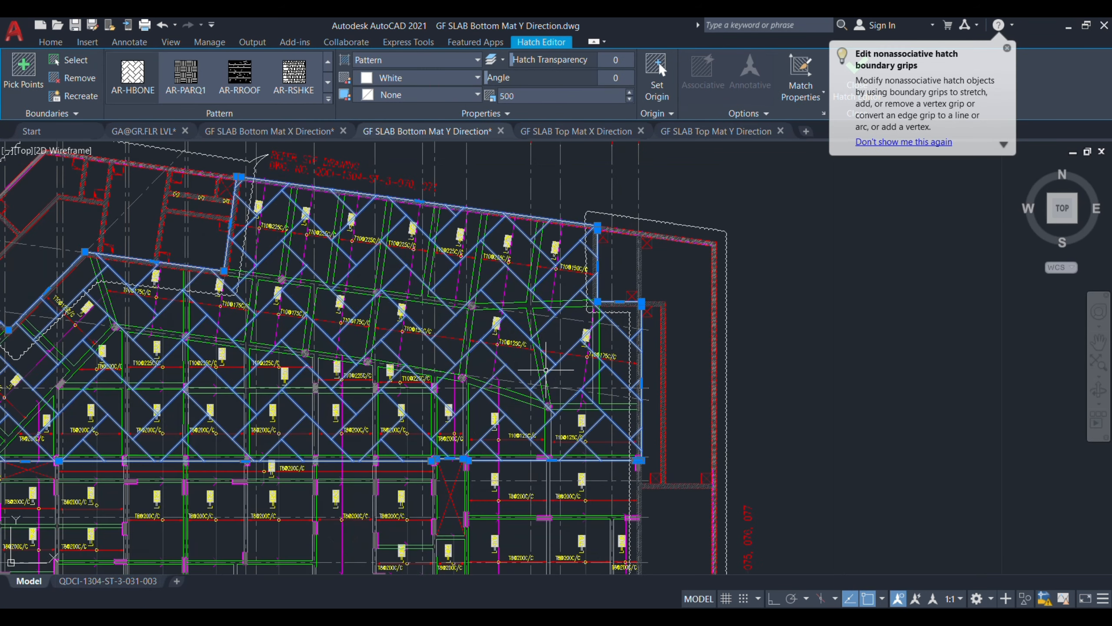
{"action": "key", "text": "Delete"}
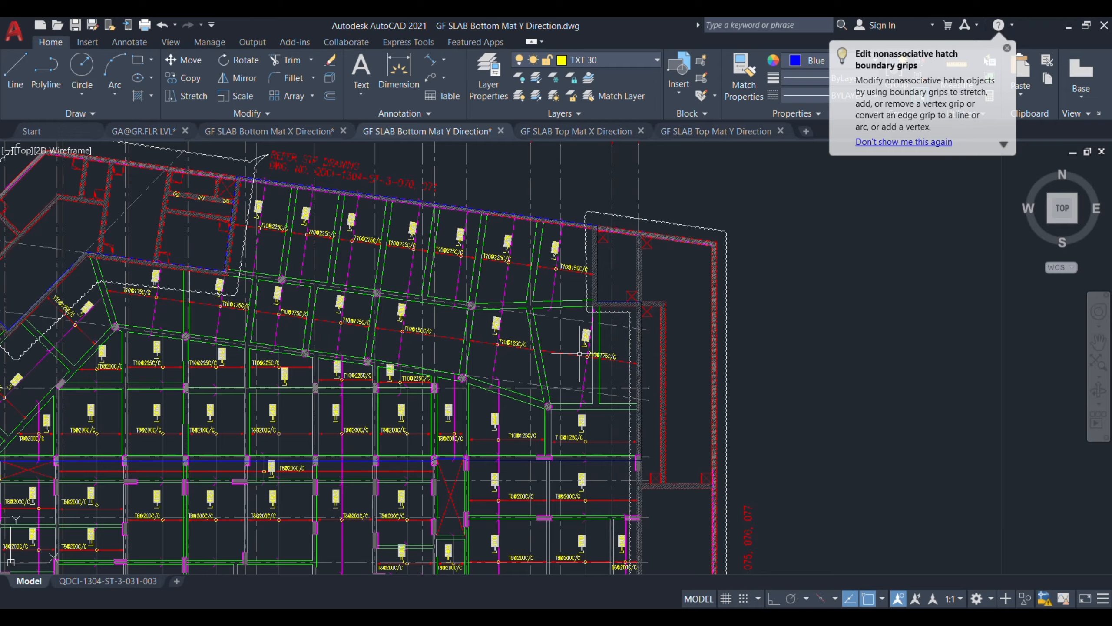
Examine the spacing labels and extents of the Y-direction bottom bars in the upper two rows of slab panels
{"action": "scroll", "coordinate": [438, 258], "scroll_direction": "up", "scroll_amount": 3}
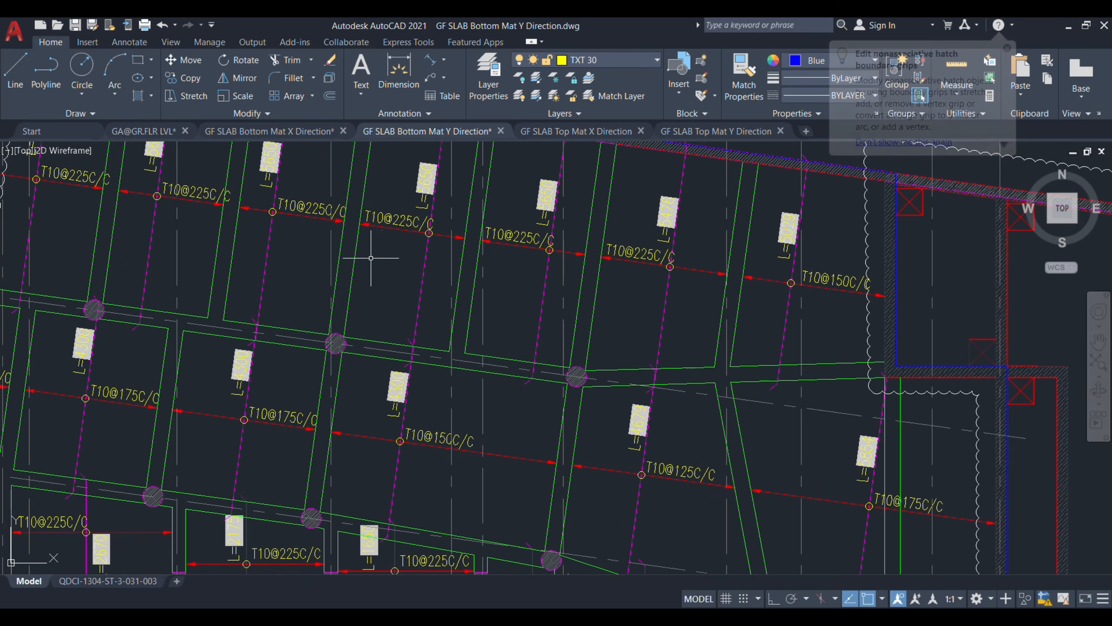
{"action": "middle_click_drag", "start_coordinate": [385, 258], "coordinate": [611, 358]}
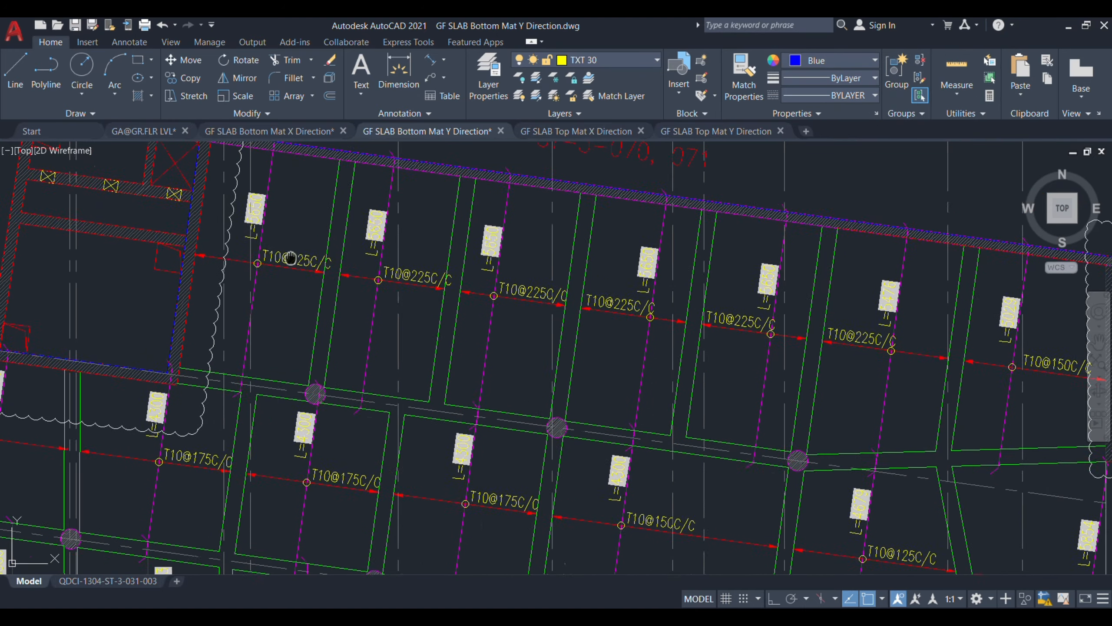
{"action": "middle_click_drag", "start_coordinate": [302, 249], "coordinate": [357, 259]}
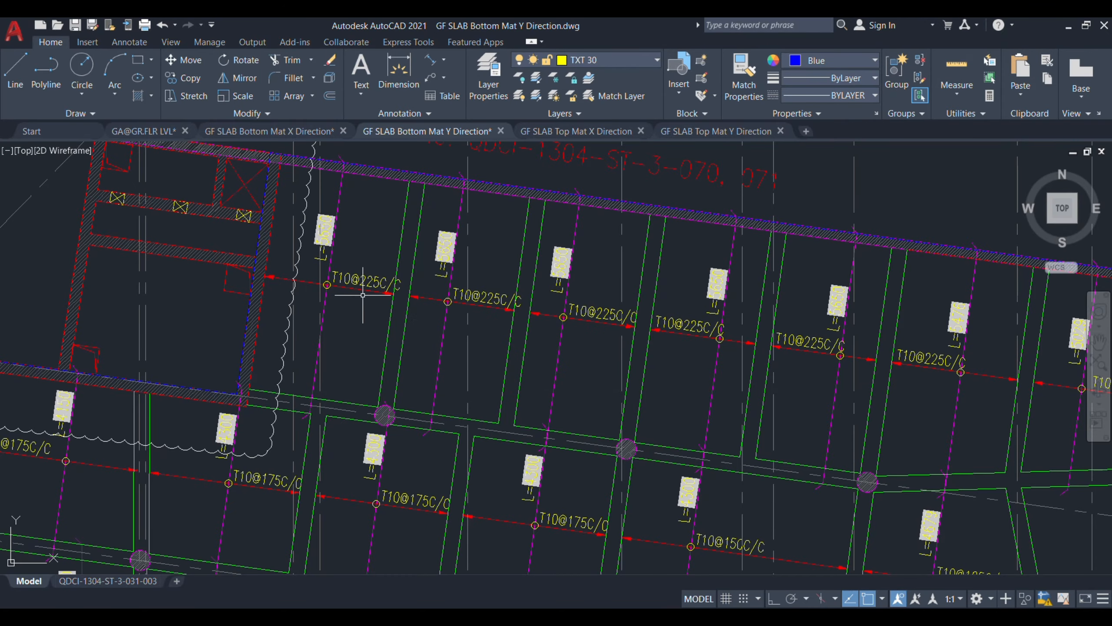
{"action": "middle_click_drag", "start_coordinate": [750, 423], "coordinate": [589, 356]}
{"action": "middle_click_drag", "start_coordinate": [691, 460], "coordinate": [623, 321]}
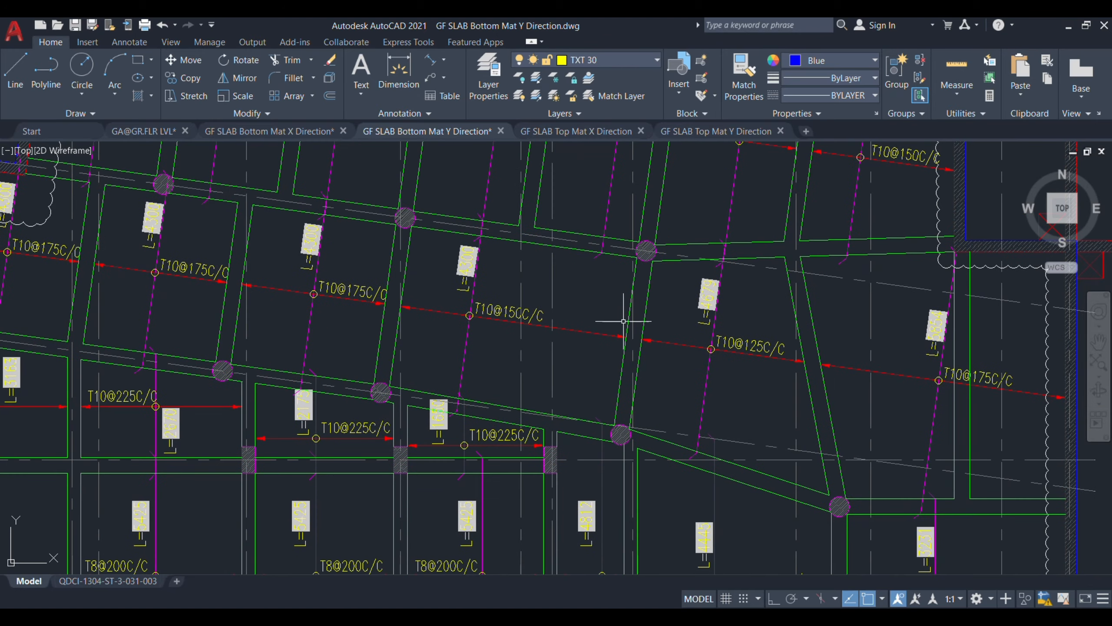
Examine the spacing labels of the Y-direction bottom bars from the right-hand orthogonal panels across to the diagonal wing
{"action": "middle_click_drag", "start_coordinate": [631, 415], "coordinate": [554, 319]}
{"action": "middle_click_drag", "start_coordinate": [683, 305], "coordinate": [533, 386]}
{"action": "middle_click_drag", "start_coordinate": [676, 393], "coordinate": [566, 323]}
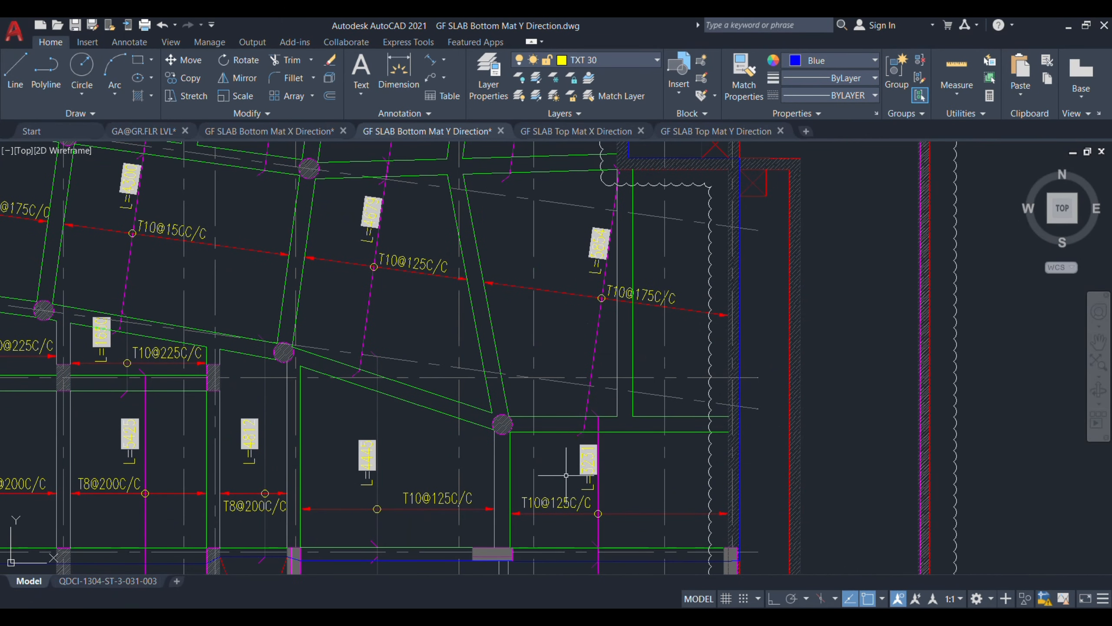
{"action": "middle_click_drag", "start_coordinate": [567, 475], "coordinate": [674, 311]}
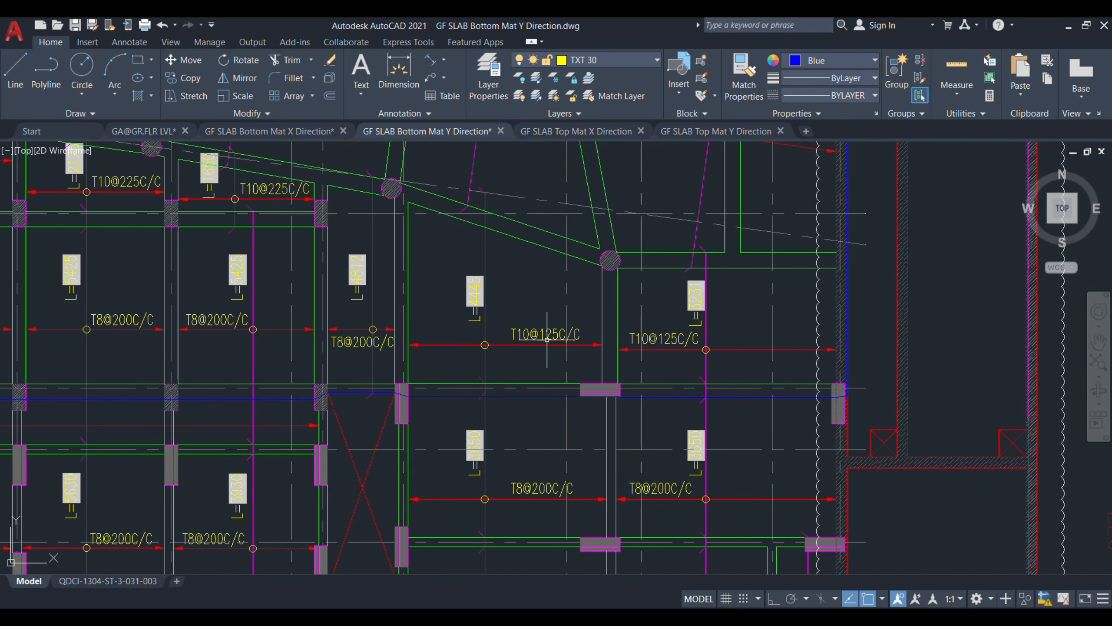
{"action": "middle_click_drag", "start_coordinate": [442, 330], "coordinate": [723, 395]}
{"action": "middle_click_drag", "start_coordinate": [451, 368], "coordinate": [786, 392]}
{"action": "middle_click_drag", "start_coordinate": [410, 328], "coordinate": [1106, 409]}
{"action": "middle_click_drag", "start_coordinate": [574, 396], "coordinate": [907, 361]}
{"action": "middle_click_drag", "start_coordinate": [906, 450], "coordinate": [687, 378]}
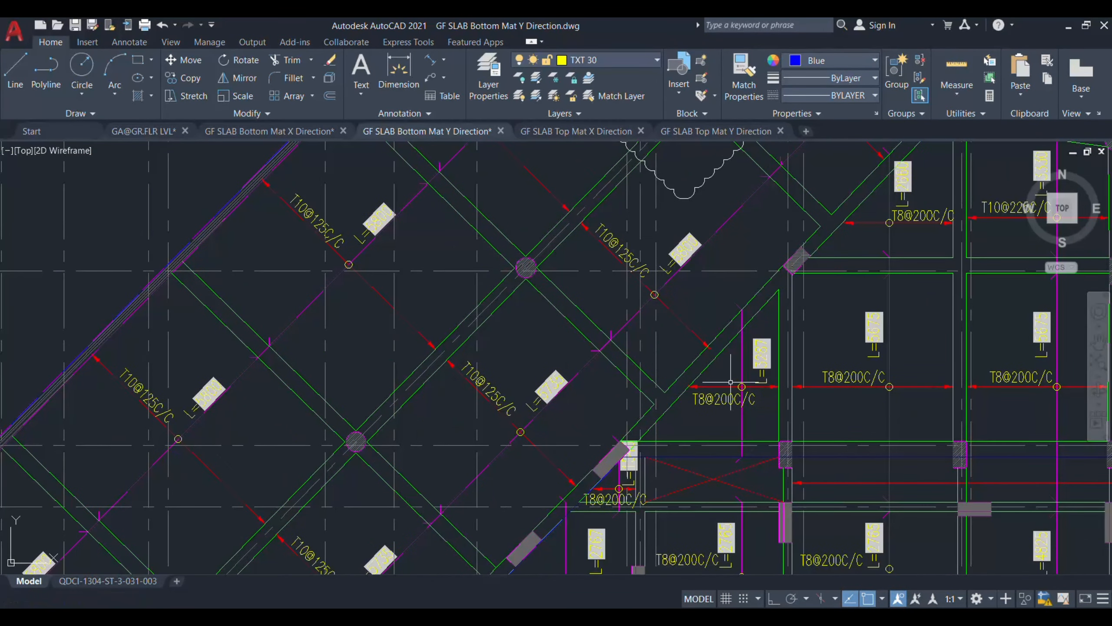
Switch to the GF SLAB Top Mat X Direction drawing and examine the top bar spacings, lengths and extension dimensions in the upper sloping panels
{"action": "left_click", "coordinate": [559, 133]}
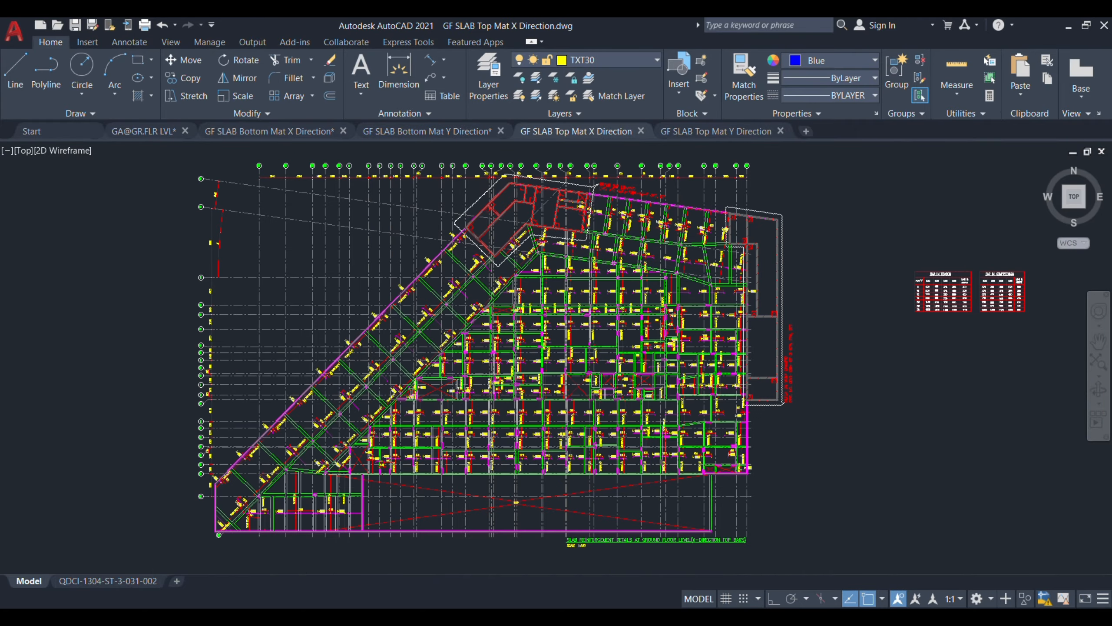
{"action": "scroll", "coordinate": [708, 236], "scroll_direction": "up", "scroll_amount": 8}
{"action": "mouse_move", "coordinate": [516, 211]}
{"action": "middle_mouse_down"}
{"action": "mouse_move", "coordinate": [616, 348]}
{"action": "mouse_move", "coordinate": [613, 383]}
{"action": "mouse_move", "coordinate": [629, 330]}
{"action": "middle_mouse_up"}
{"action": "scroll", "coordinate": [546, 300], "scroll_direction": "down", "scroll_amount": 6}
{"action": "scroll", "coordinate": [418, 305], "scroll_direction": "up", "scroll_amount": 3}
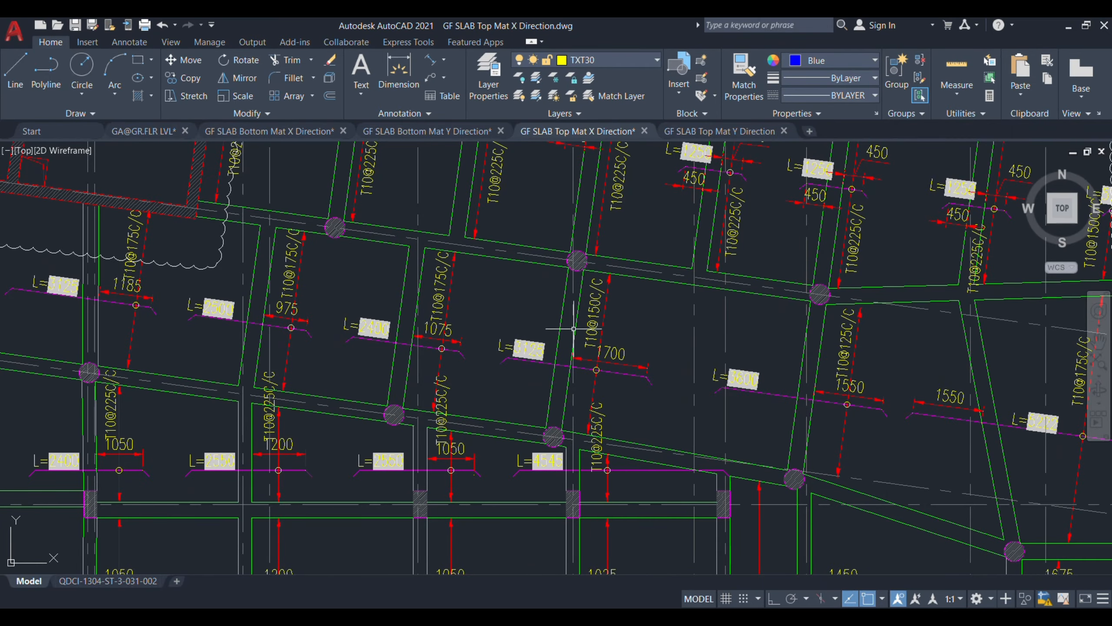
{"action": "middle_click_drag", "start_coordinate": [524, 303], "coordinate": [553, 456]}
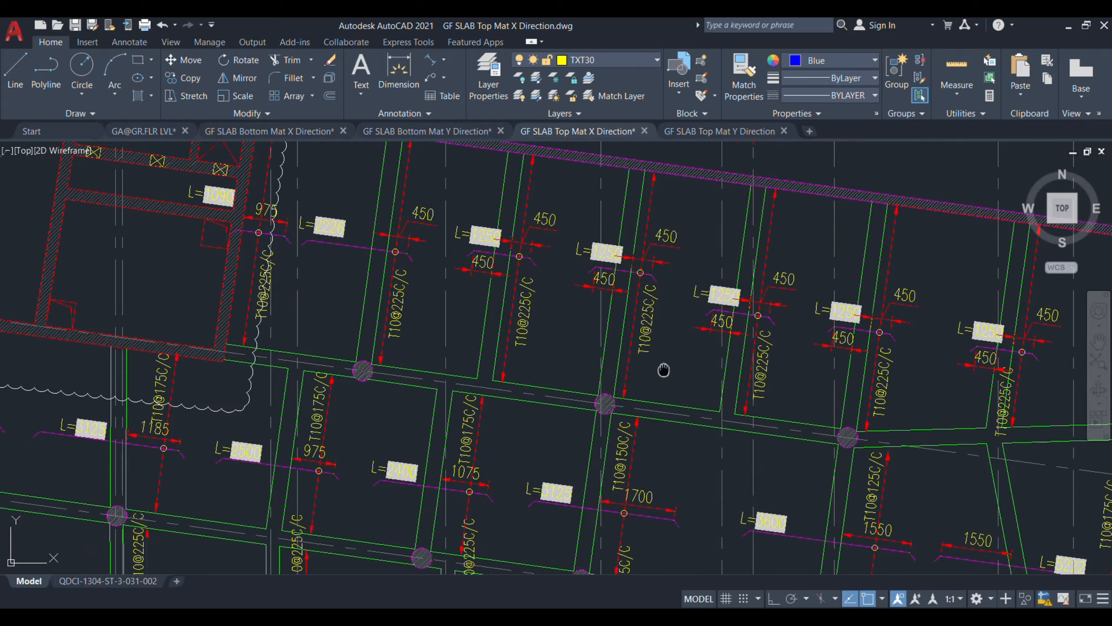
{"action": "mouse_move", "coordinate": [663, 367]}
{"action": "middle_mouse_down"}
{"action": "mouse_move", "coordinate": [651, 402]}
{"action": "mouse_move", "coordinate": [589, 417]}
{"action": "middle_mouse_up"}
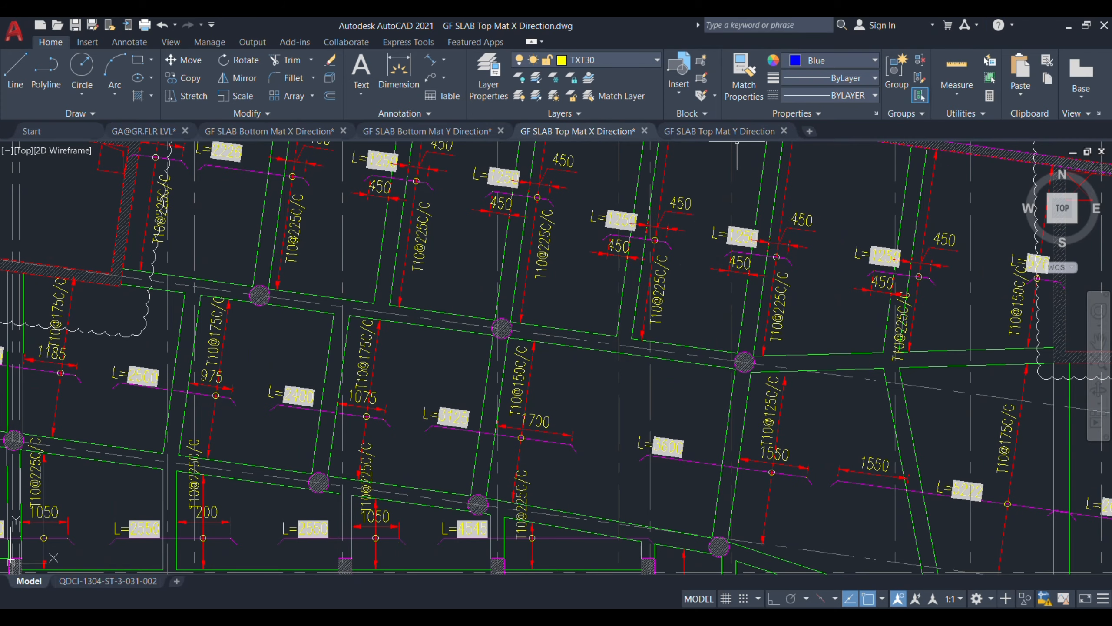
Switch to the GF SLAB Top Mat Y Direction drawing and examine the top bar spacings and extension dimensions over the upper sloping beams
{"action": "left_click", "coordinate": [722, 131]}
{"action": "scroll", "coordinate": [639, 255], "scroll_direction": "up", "scroll_amount": 10}
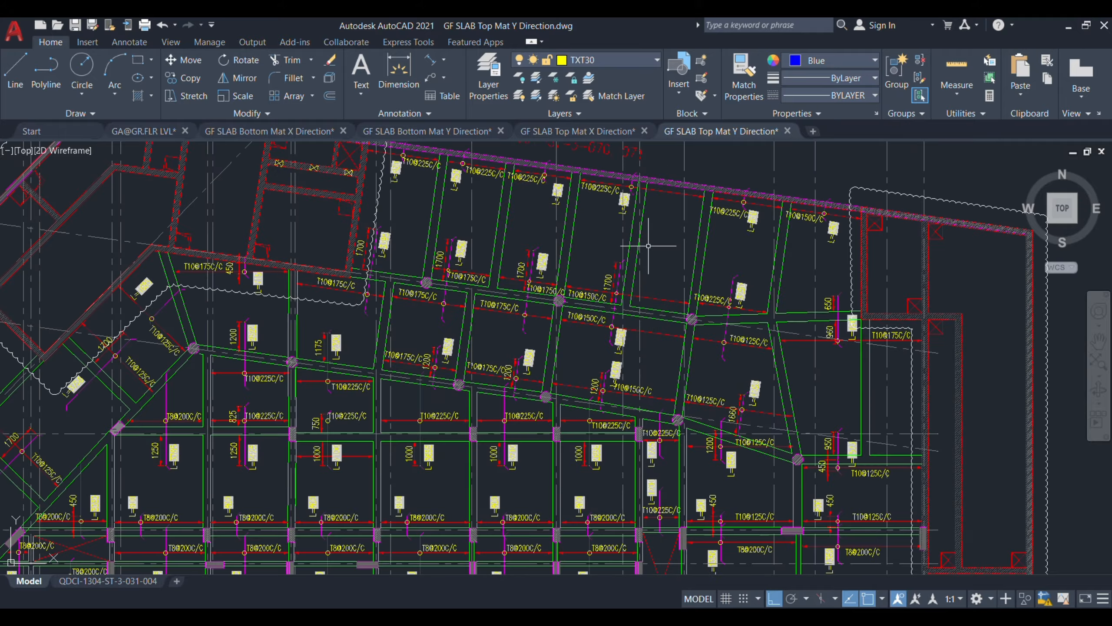
{"action": "mouse_move", "coordinate": [548, 304]}
{"action": "middle_mouse_down"}
{"action": "mouse_move", "coordinate": [609, 321]}
{"action": "mouse_move", "coordinate": [665, 295]}
{"action": "middle_mouse_up"}
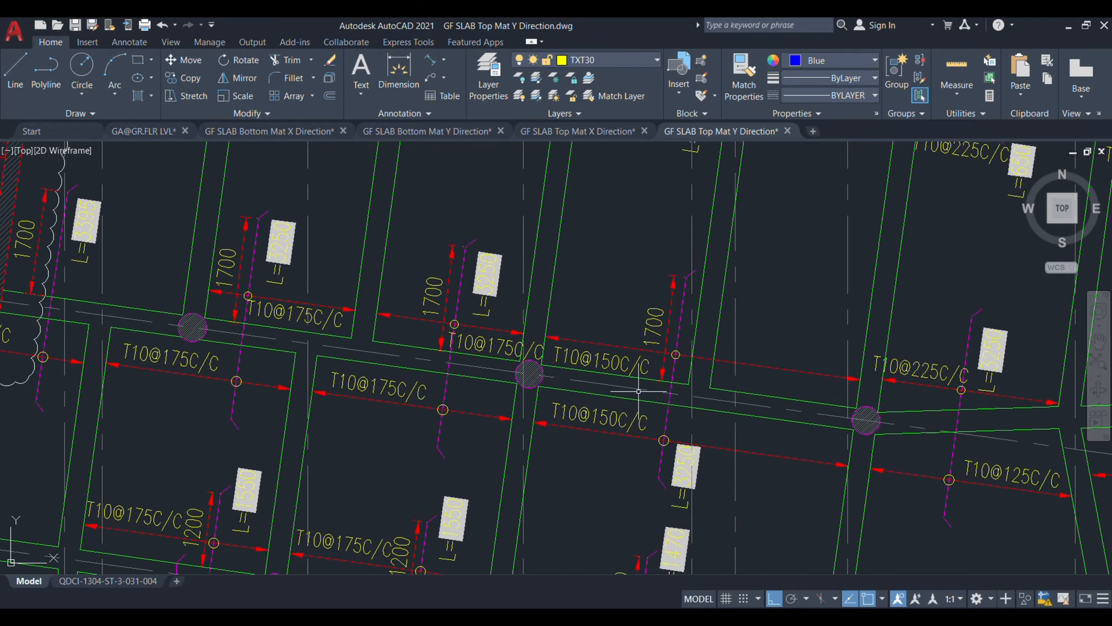
{"action": "middle_click_drag", "start_coordinate": [479, 316], "coordinate": [693, 327]}
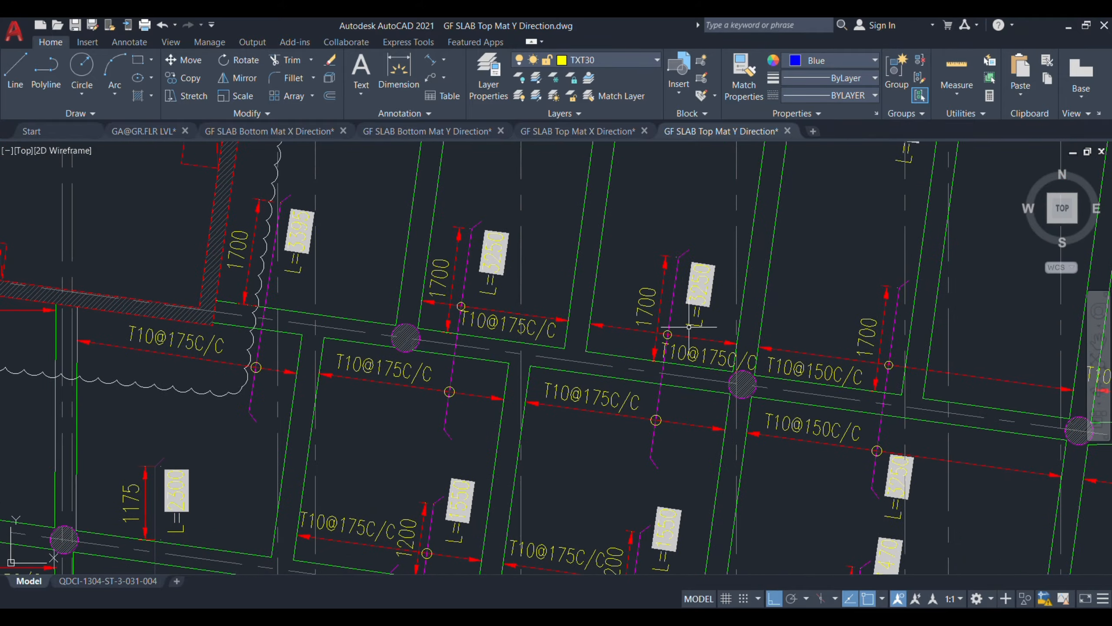
{"action": "scroll", "coordinate": [691, 359], "scroll_direction": "down", "scroll_amount": 2}
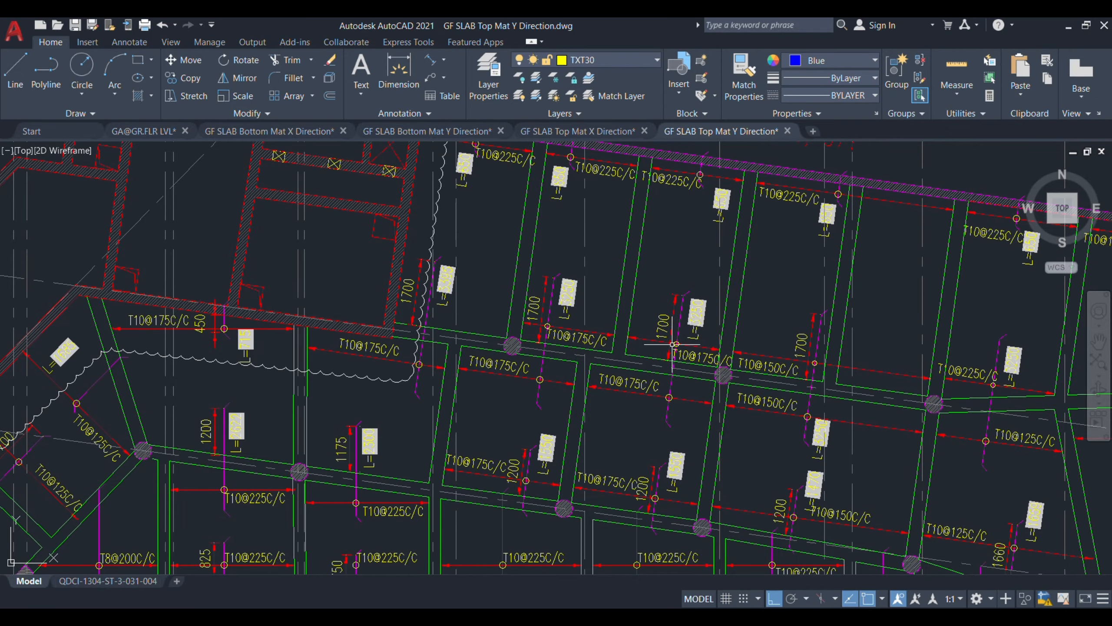
{"action": "middle_click_drag", "start_coordinate": [745, 353], "coordinate": [631, 314]}
{"action": "mouse_move", "coordinate": [703, 376]}
{"action": "middle_mouse_down"}
{"action": "mouse_move", "coordinate": [502, 349]}
{"action": "mouse_move", "coordinate": [393, 281]}
{"action": "middle_mouse_up"}
Examine the overall layout of the Y-direction top reinforcement across the inner panels, the diagonal wing and the whole slab
{"action": "scroll", "coordinate": [547, 262], "scroll_direction": "down", "scroll_amount": 5}
{"action": "middle_click_drag", "start_coordinate": [289, 384], "coordinate": [588, 239]}
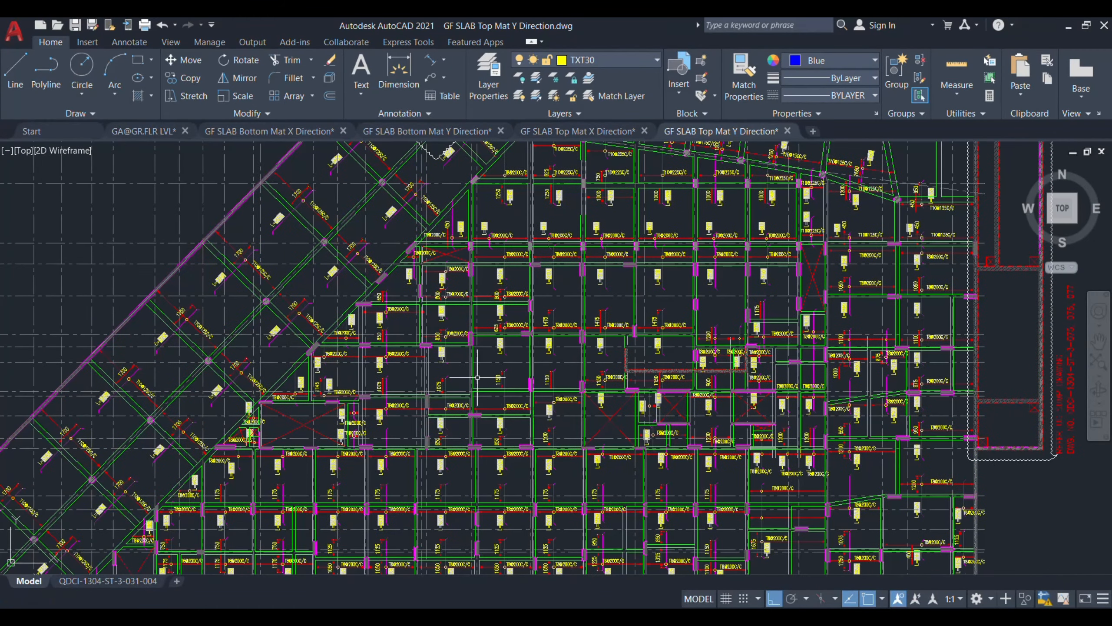
{"action": "mouse_move", "coordinate": [520, 390]}
{"action": "middle_mouse_down"}
{"action": "mouse_move", "coordinate": [504, 298]}
{"action": "mouse_move", "coordinate": [519, 276]}
{"action": "mouse_move", "coordinate": [555, 304]}
{"action": "mouse_move", "coordinate": [589, 364]}
{"action": "mouse_move", "coordinate": [464, 388]}
{"action": "middle_mouse_up"}
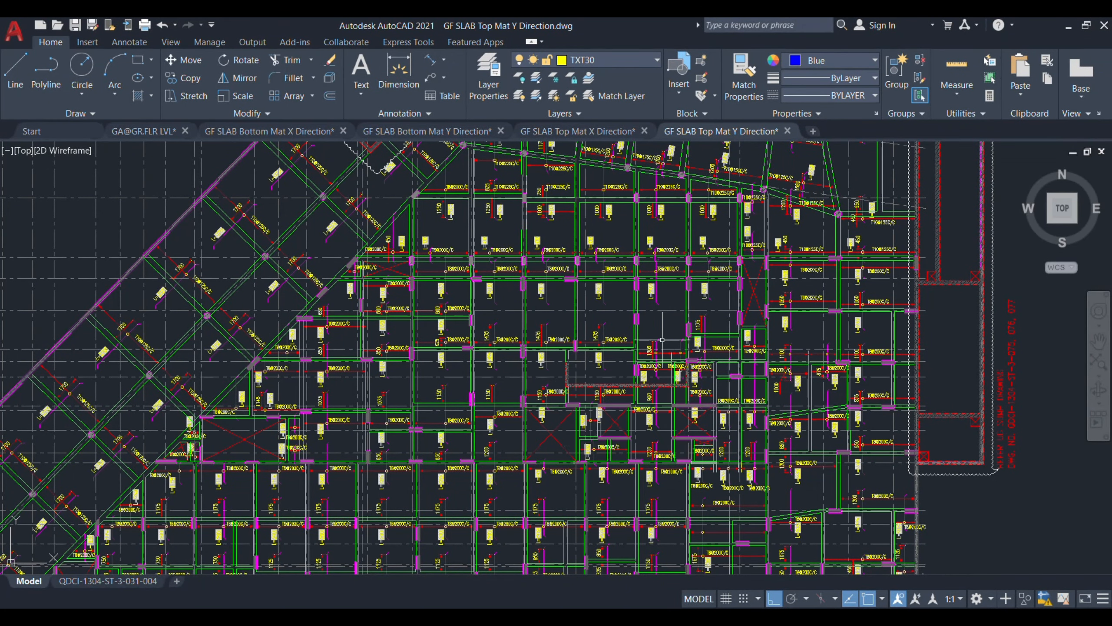
{"action": "scroll", "coordinate": [554, 361], "scroll_direction": "down", "scroll_amount": 6}
{"action": "scroll", "coordinate": [756, 333], "scroll_direction": "up", "scroll_amount": 2}
{"action": "scroll", "coordinate": [756, 333], "scroll_direction": "up", "scroll_amount": 2}
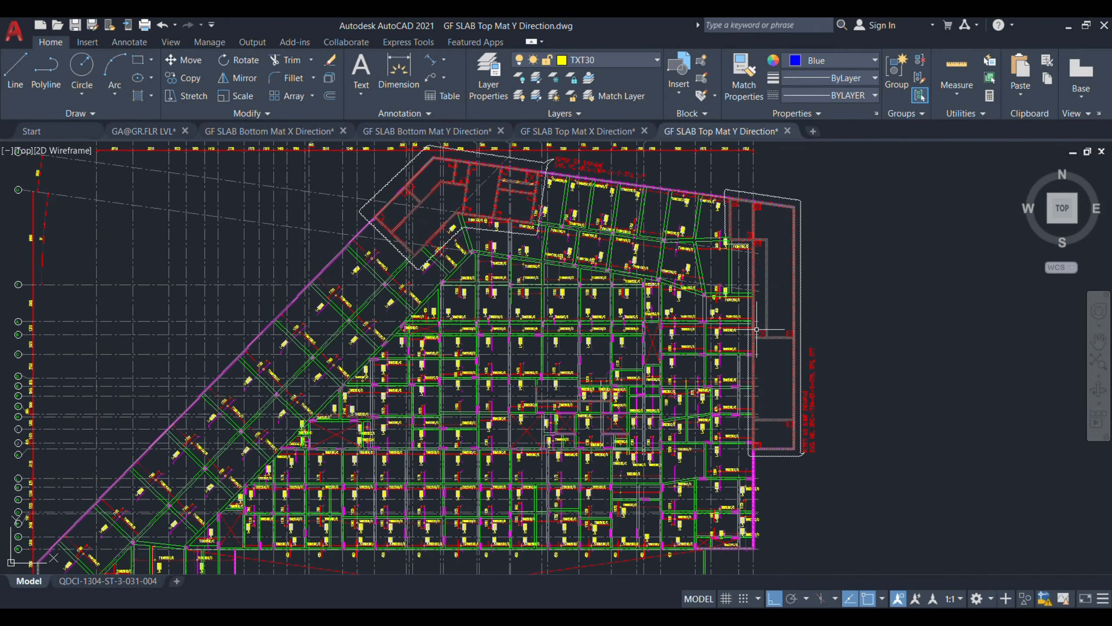
{"action": "middle_click_drag", "start_coordinate": [651, 253], "coordinate": [730, 269]}
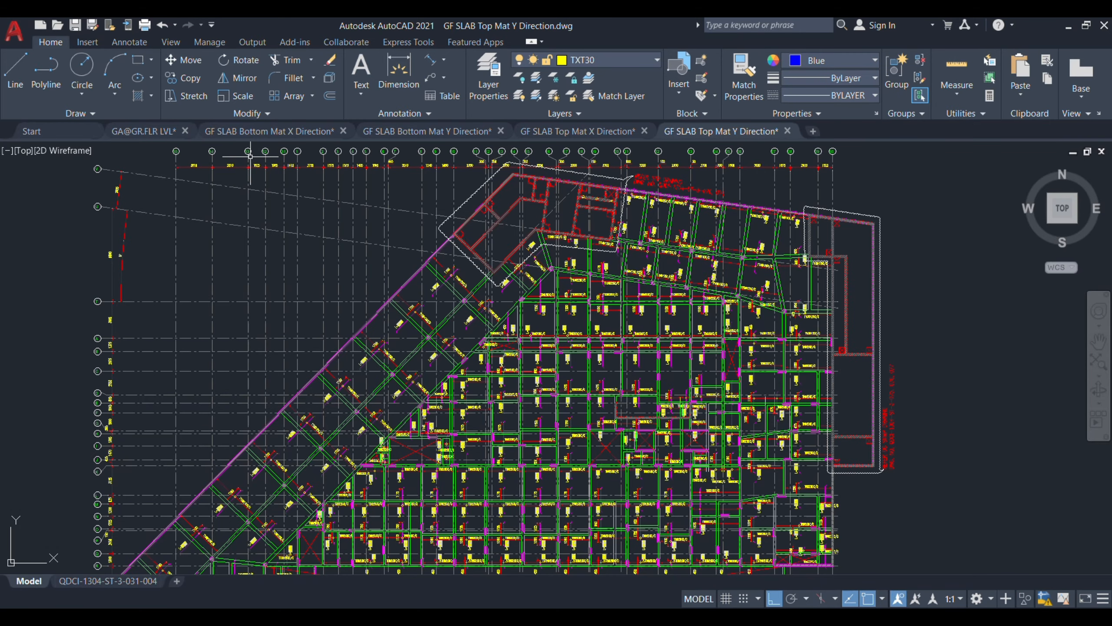
{"action": "middle_click_drag", "start_coordinate": [650, 359], "coordinate": [370, 354]}
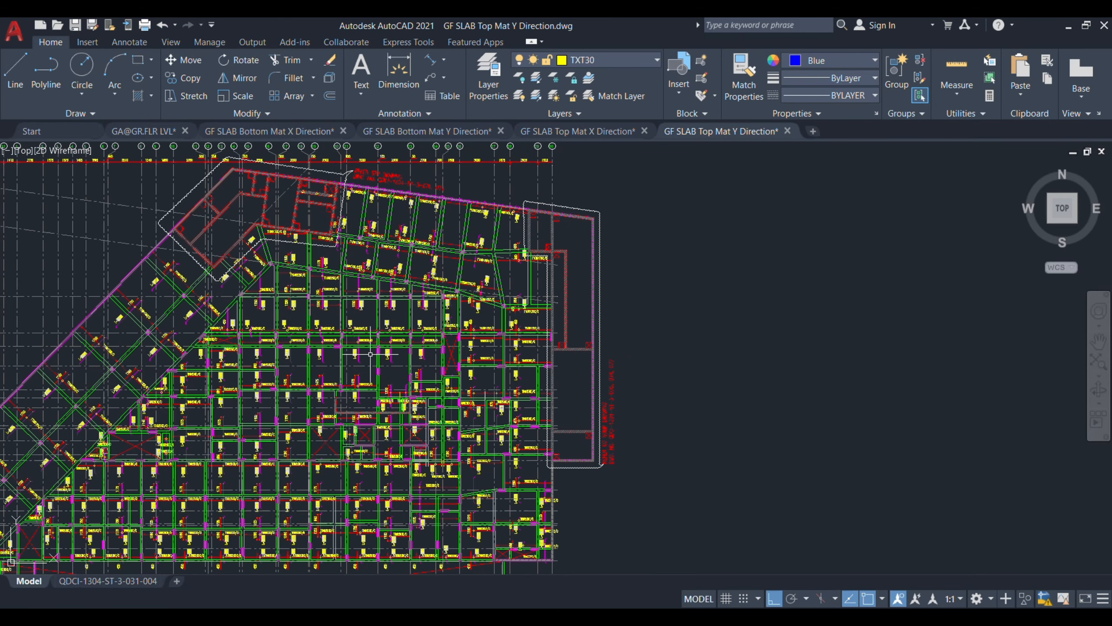